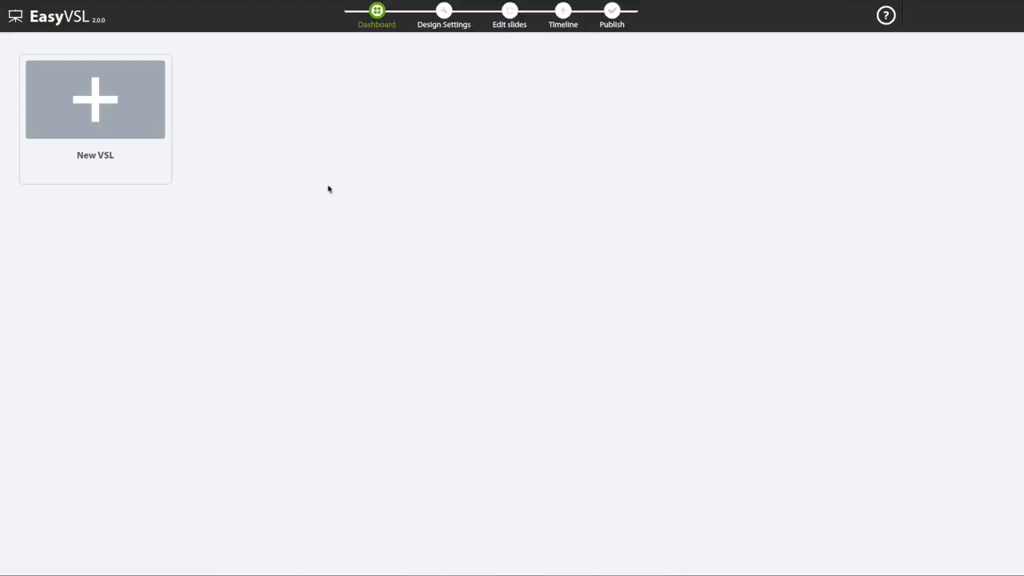
- Create a new VSL presentation titled Demo using the Paste Text option
{"action": "left_click", "coordinate": [128, 103]}
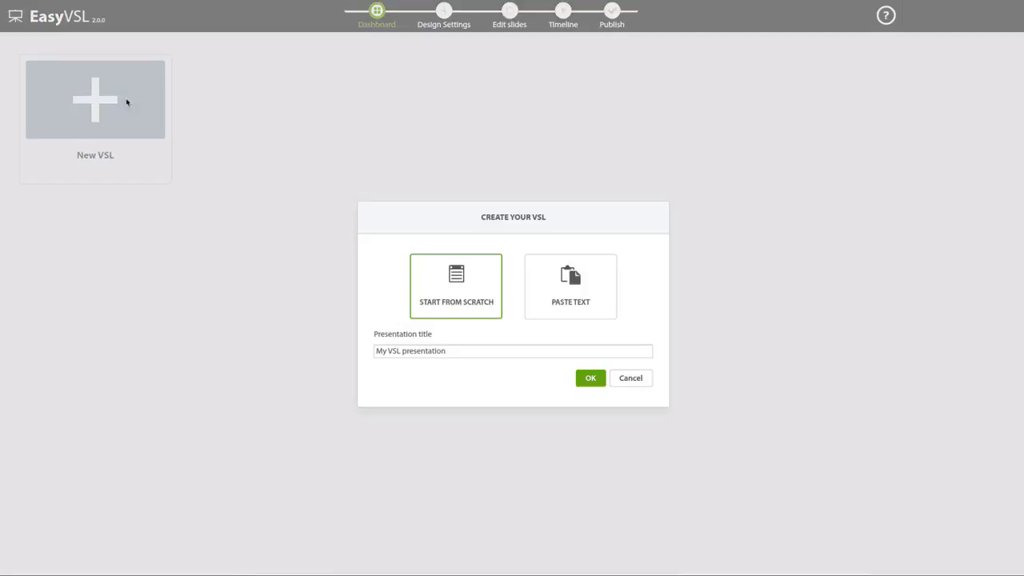
{"action": "left_click_drag", "start_coordinate": [461, 351], "coordinate": [377, 350]}
{"action": "type", "text": "Demo"}
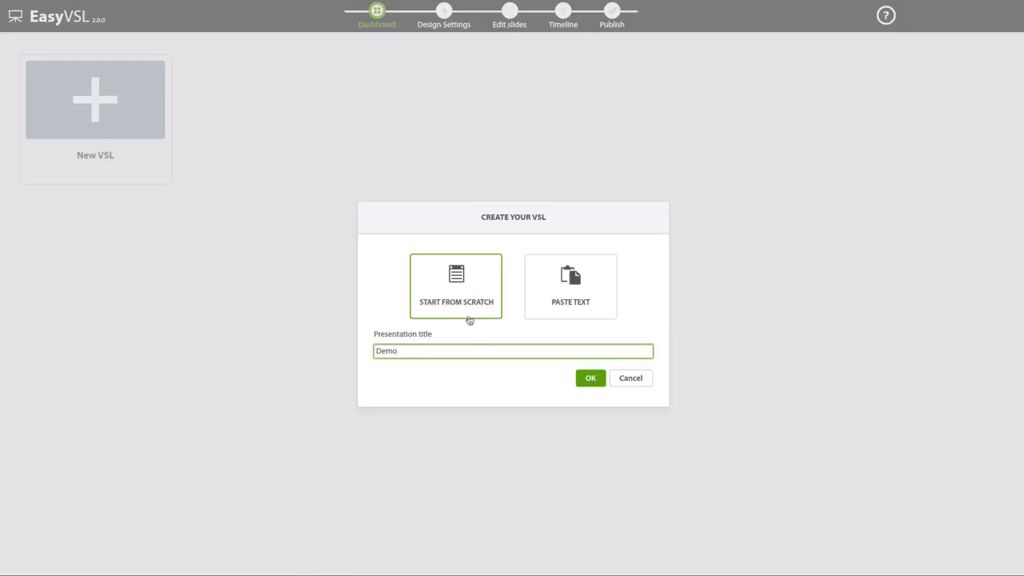
{"action": "left_click", "coordinate": [565, 304]}
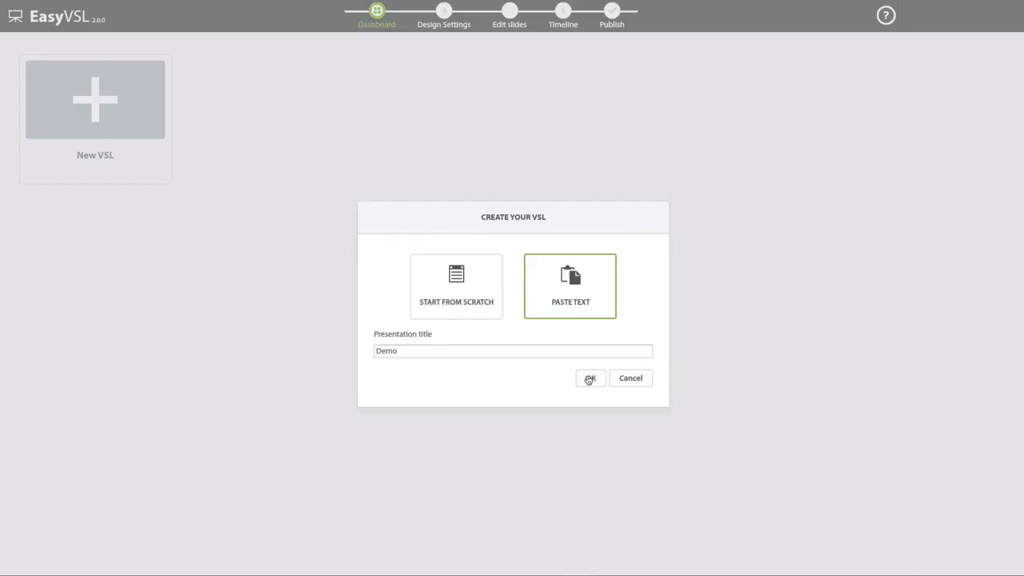
{"action": "left_click", "coordinate": [590, 378]}
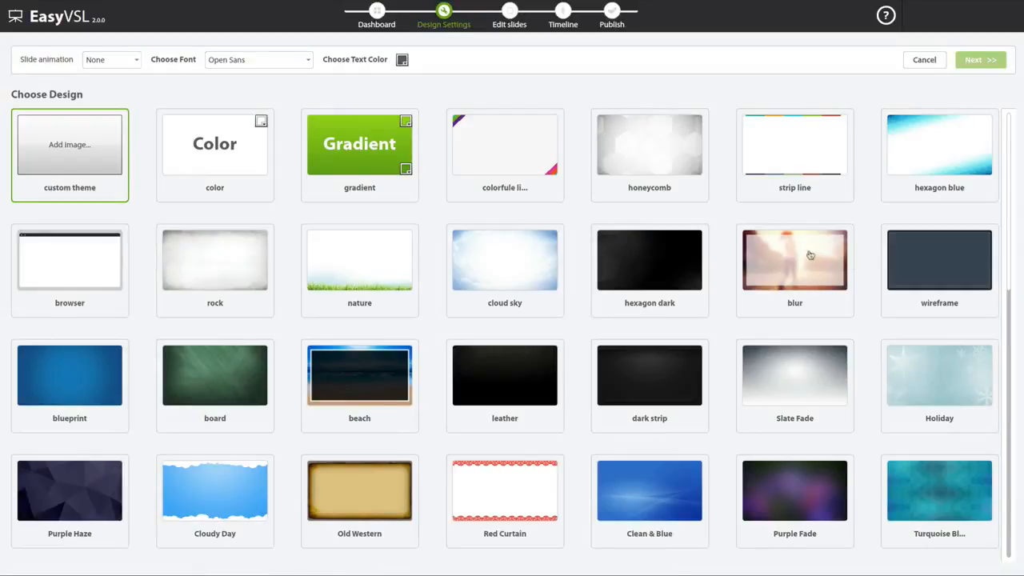
- Choose the nature design for the presentation and set the slide animation to Fade
{"action": "scroll", "coordinate": [782, 265], "scroll_direction": "down", "scroll_amount": 5}
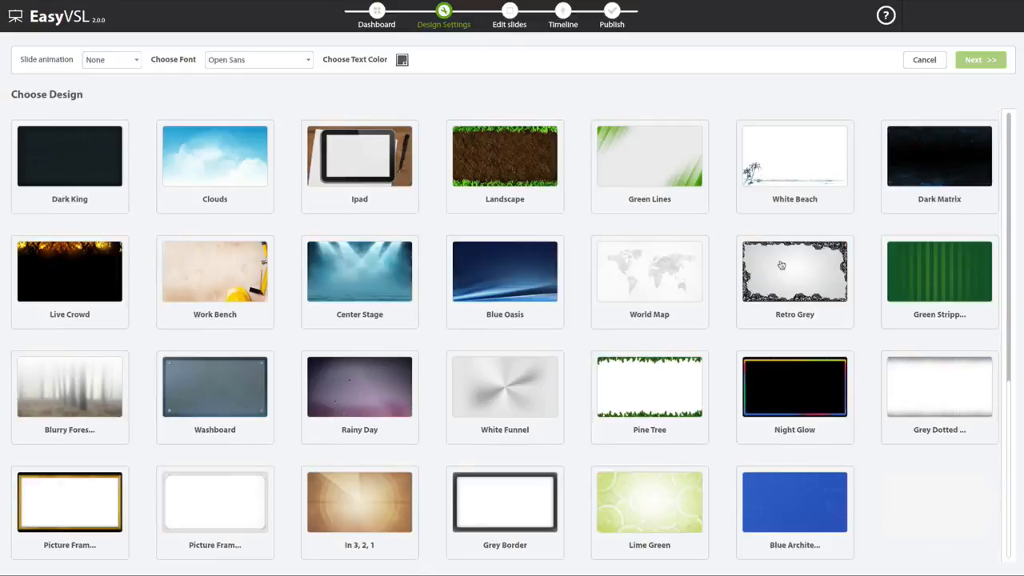
{"action": "scroll", "coordinate": [781, 265], "scroll_direction": "up", "scroll_amount": 5}
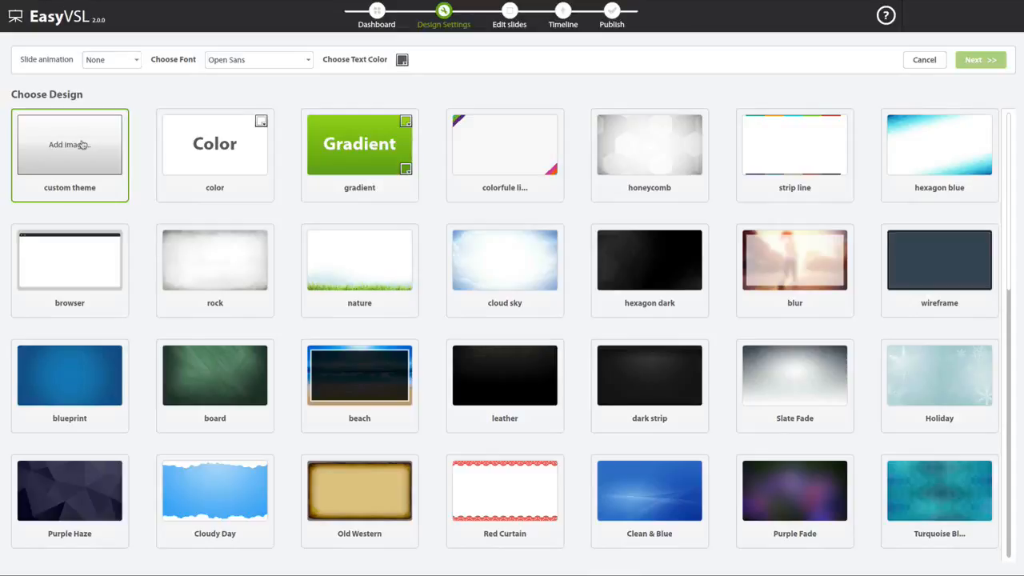
{"action": "left_click", "coordinate": [371, 261]}
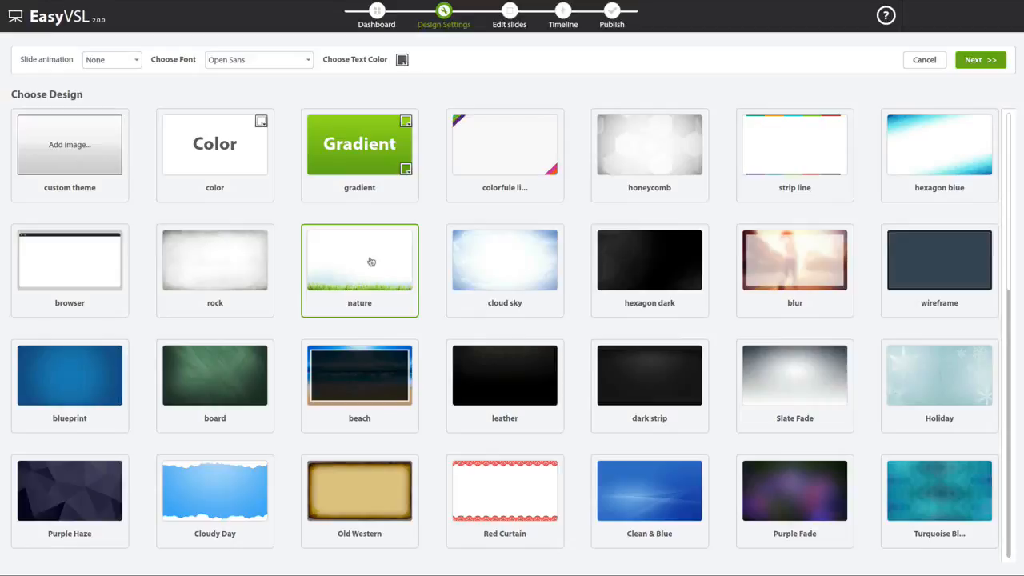
{"action": "left_click", "coordinate": [128, 71]}
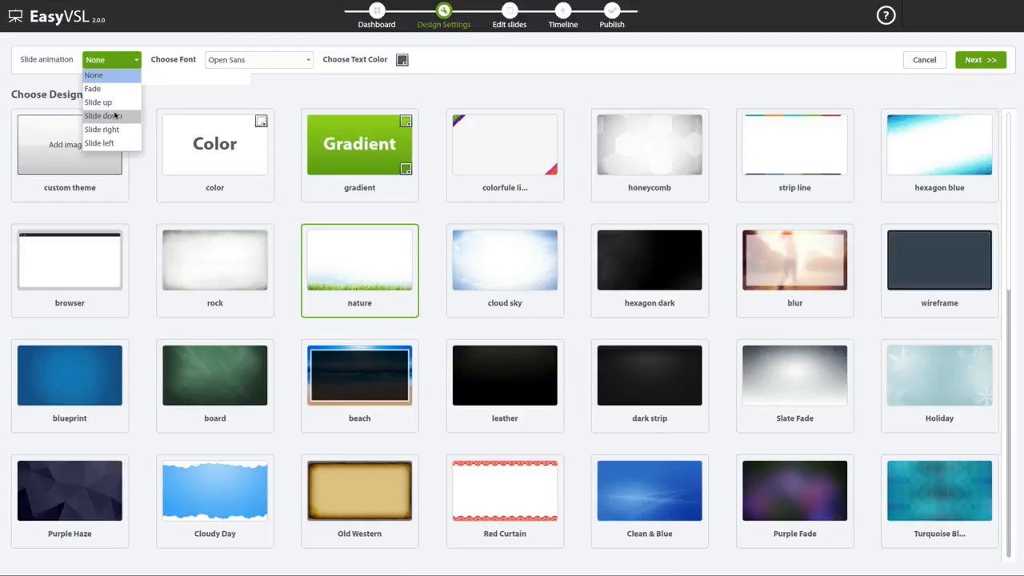
{"action": "left_click", "coordinate": [92, 88]}
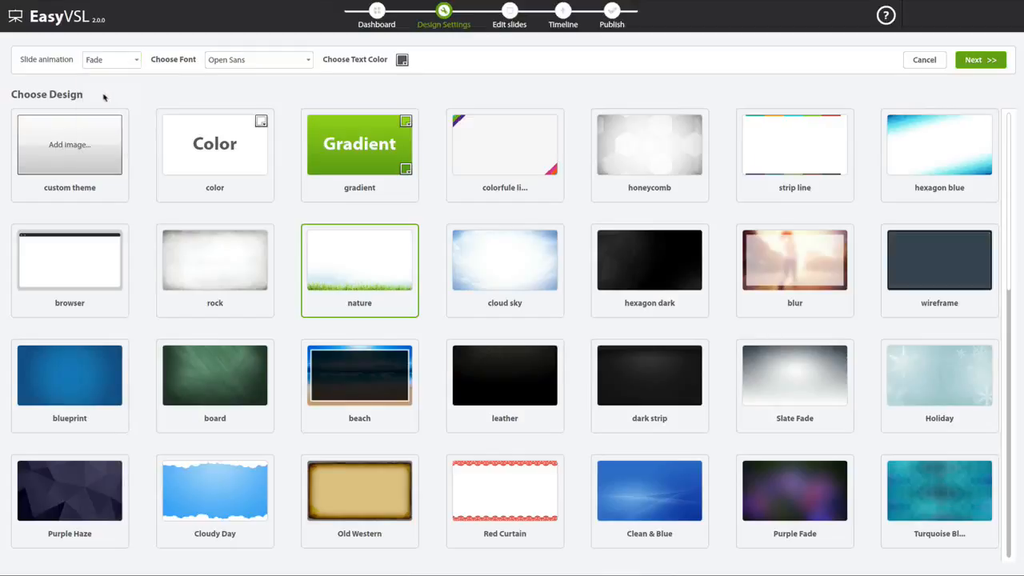
- Preview the available fonts, keep Open Sans, and continue to the script text entry page
{"action": "left_click", "coordinate": [249, 63]}
{"action": "scroll", "coordinate": [247, 114], "scroll_direction": "up", "scroll_amount": 10}
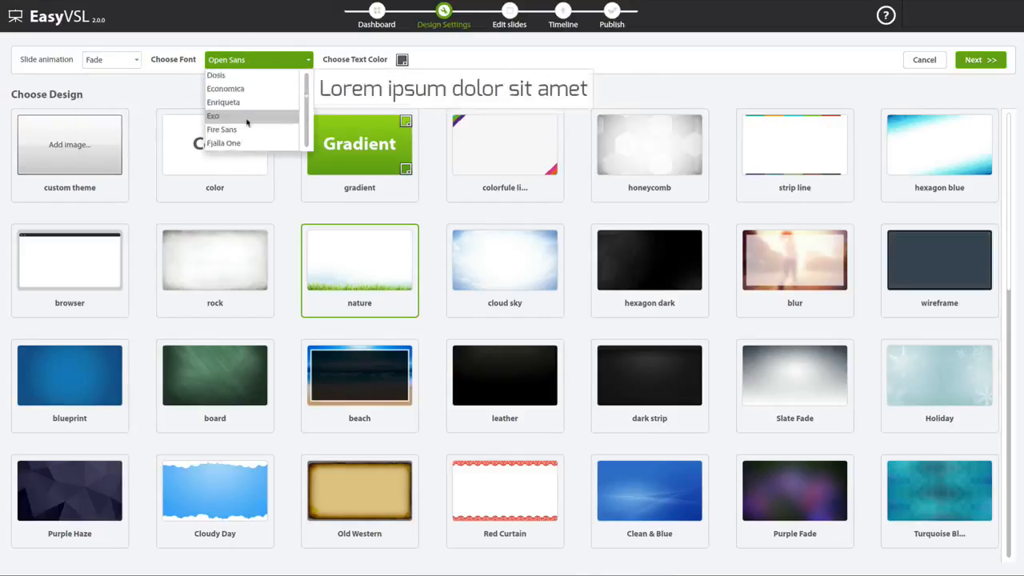
{"action": "left_click", "coordinate": [264, 56]}
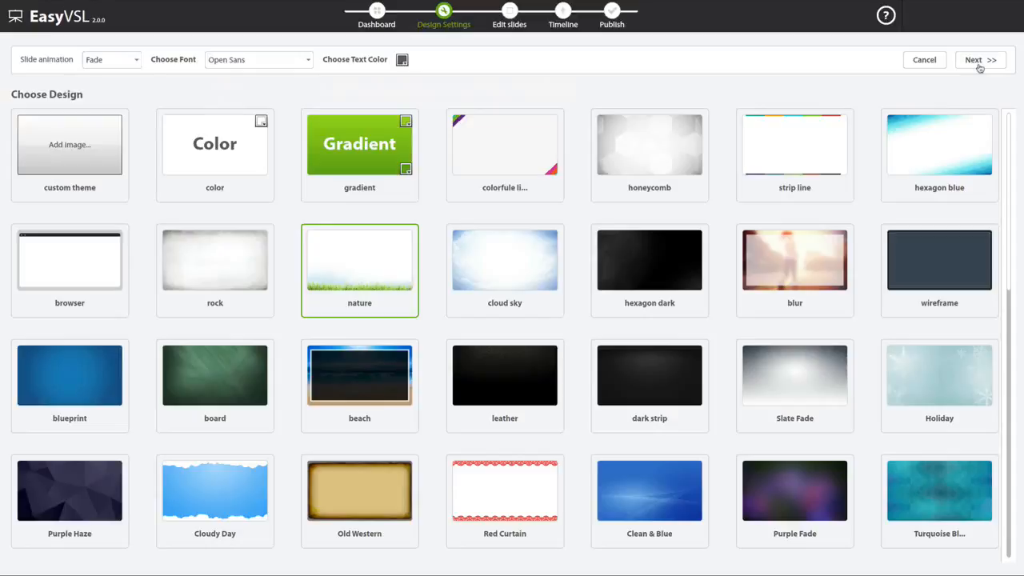
{"action": "left_click", "coordinate": [979, 64]}
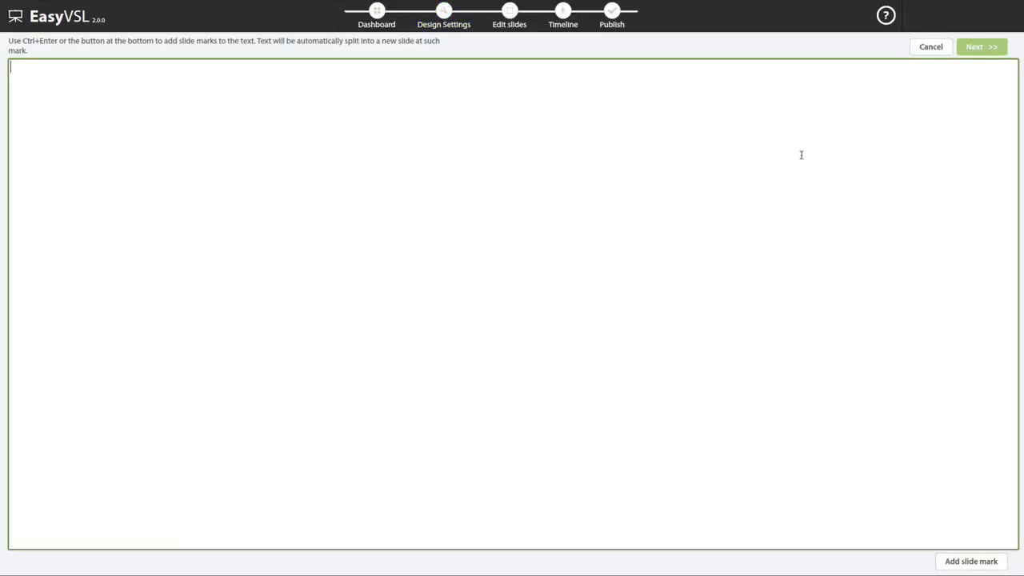
- Bring the entire sales script from the text document into the empty script field
{"action": "key", "text": "alt+Tab"}
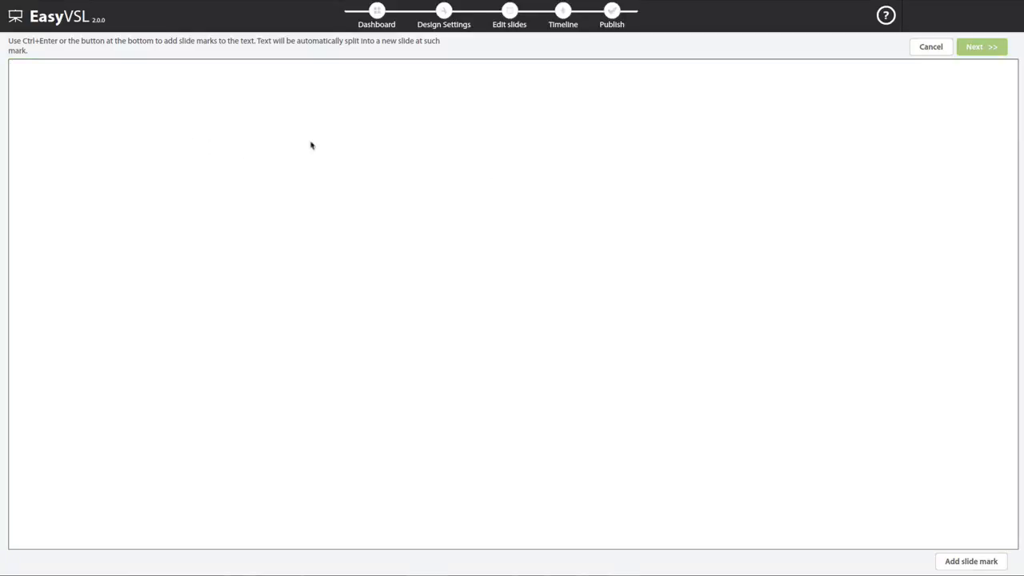
{"action": "key", "text": "alt+Tab"}
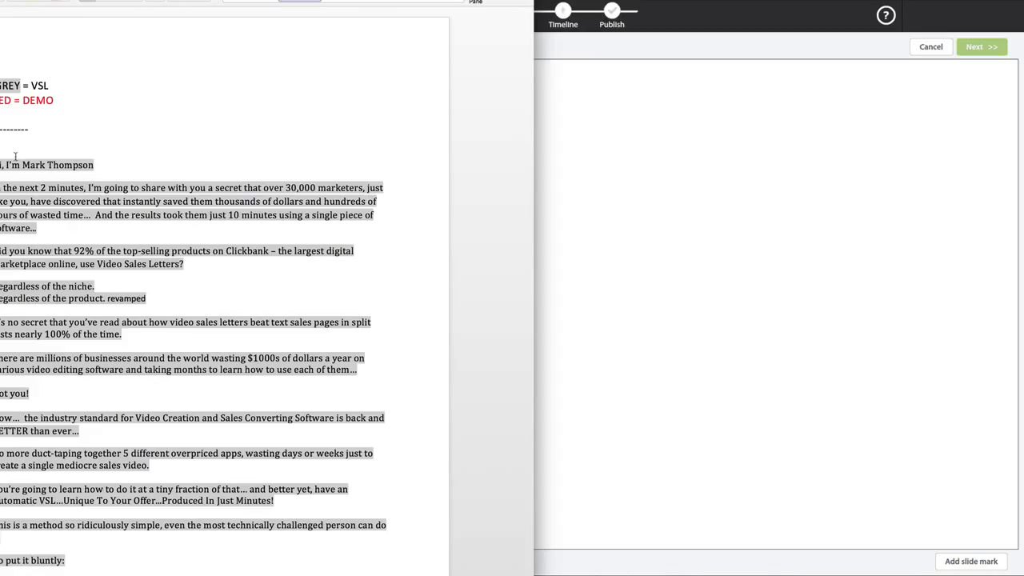
{"action": "scroll", "coordinate": [276, 500], "scroll_direction": "down", "scroll_amount": 15}
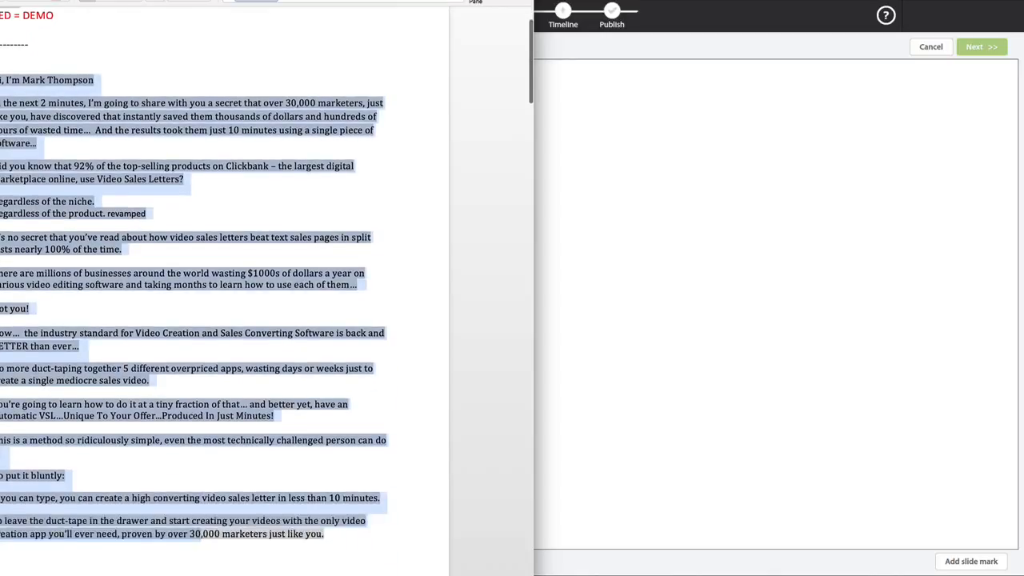
{"action": "left_click", "coordinate": [665, 197]}
{"action": "key", "text": "ctrl+v"}
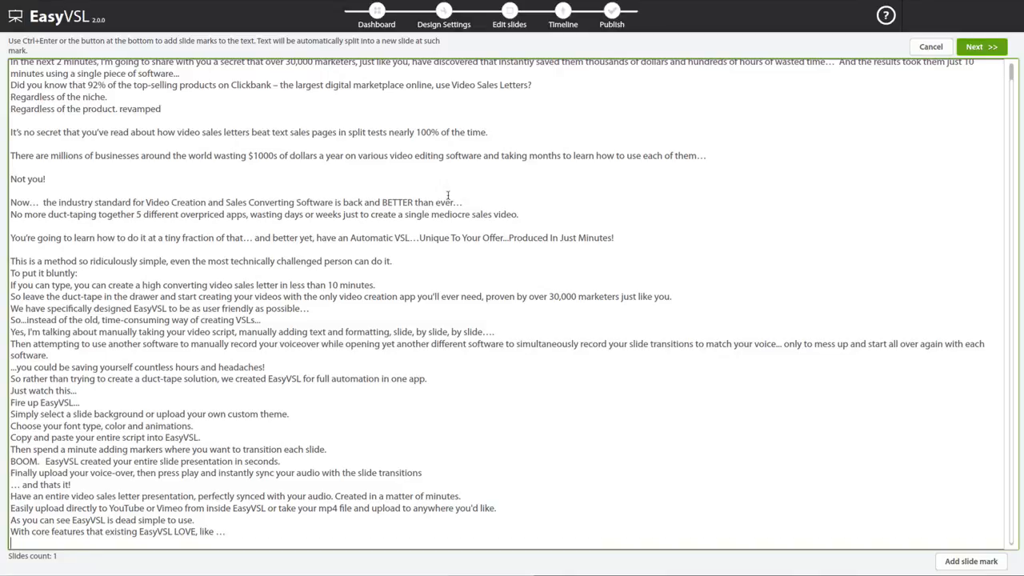
- Add slide marks after the greeting line, "30,000 marketers", "wasted time…", "just 10" and "single piece of software..."
{"action": "scroll", "coordinate": [448, 196], "scroll_direction": "up", "scroll_amount": 1}
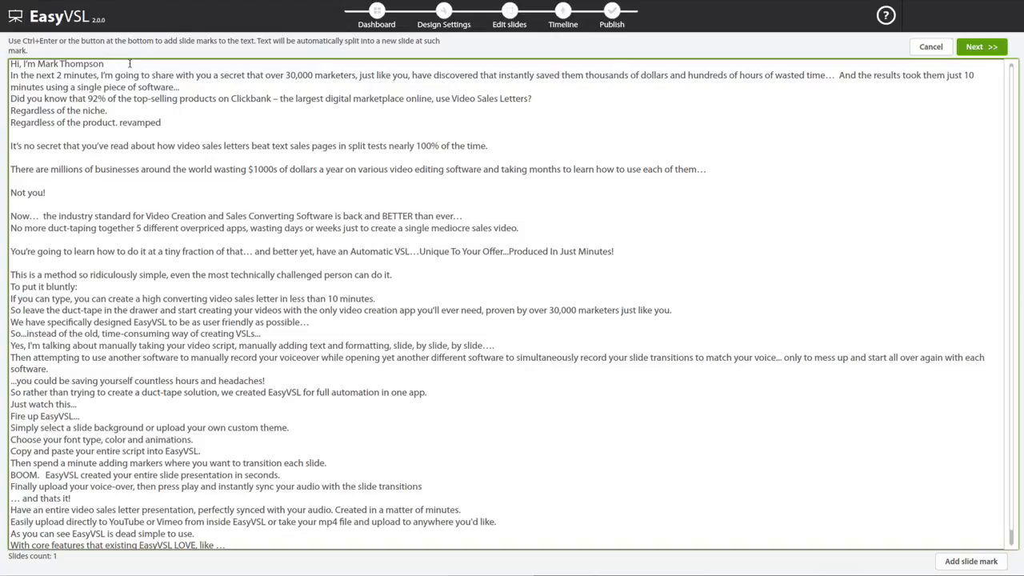
{"action": "left_click", "coordinate": [971, 560]}
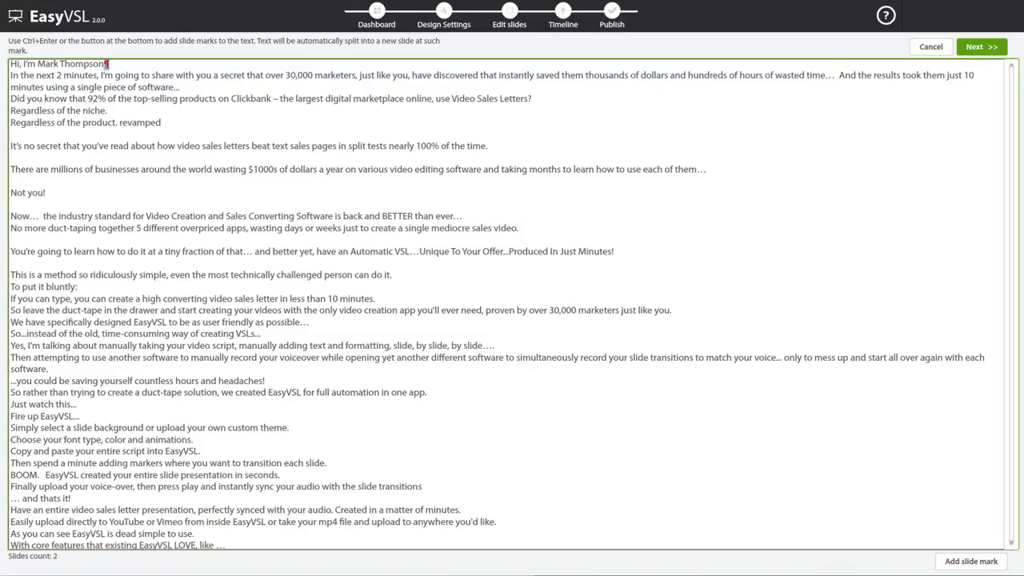
{"action": "left_click", "coordinate": [359, 75]}
{"action": "key", "text": "ctrl+Return"}
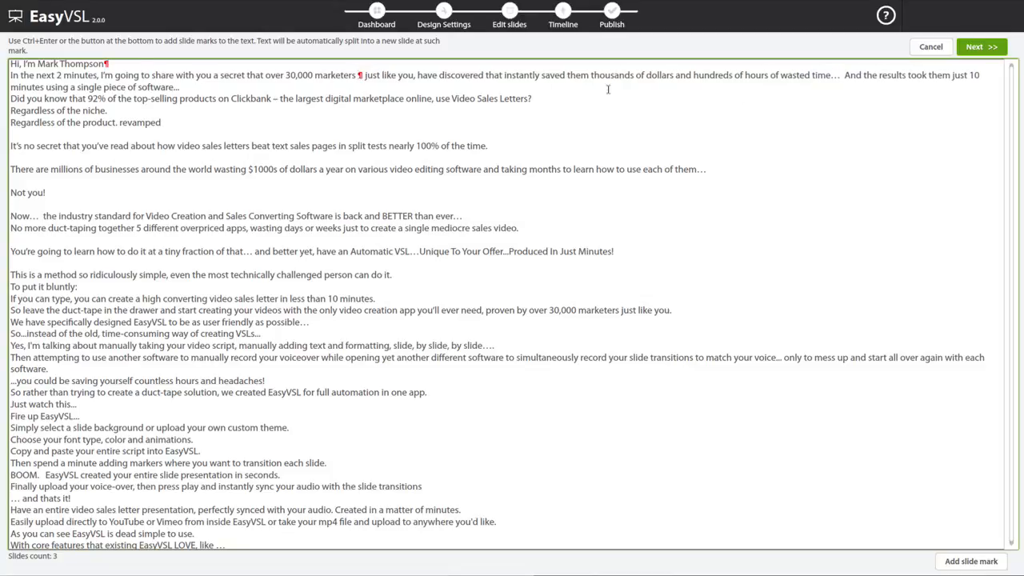
{"action": "left_click", "coordinate": [982, 76]}
{"action": "key", "text": "ctrl+Return"}
{"action": "left_click", "coordinate": [843, 76]}
{"action": "key", "text": "ctrl+Return"}
{"action": "left_click", "coordinate": [180, 88]}
{"action": "key", "text": "ctrl+Return"}
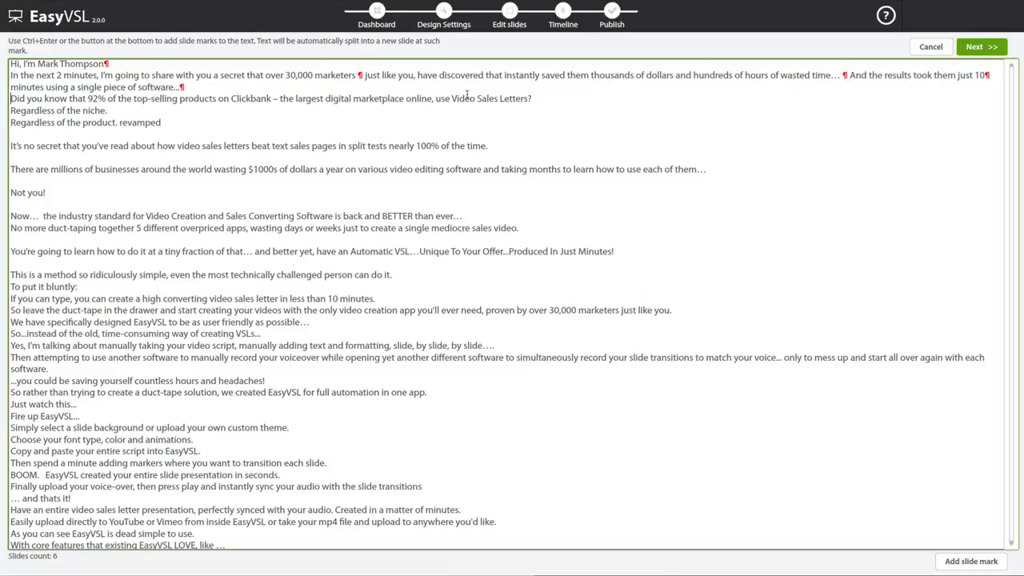
- Add slide marks after "use Video Sales Letters?", "Regardless of the niche." and "Regardless of the product. revamped"
{"action": "left_click", "coordinate": [531, 99]}
{"action": "key", "text": "ctrl+Return"}
{"action": "left_click", "coordinate": [107, 110]}
{"action": "key", "text": "ctrl+Return"}
- Add slide marks after "nearly 100% of the time.", "each of them…", "around the world wasting" and "Not you!"
{"action": "key", "text": "ctrl+Return"}
{"action": "left_click", "coordinate": [519, 146]}
{"action": "key", "text": "ctrl+Return"}
{"action": "left_click", "coordinate": [730, 170]}
{"action": "key", "text": "ctrl+Return"}
{"action": "left_click", "coordinate": [248, 169]}
{"action": "key", "text": "ctrl+Return"}
{"action": "left_click", "coordinate": [46, 192]}
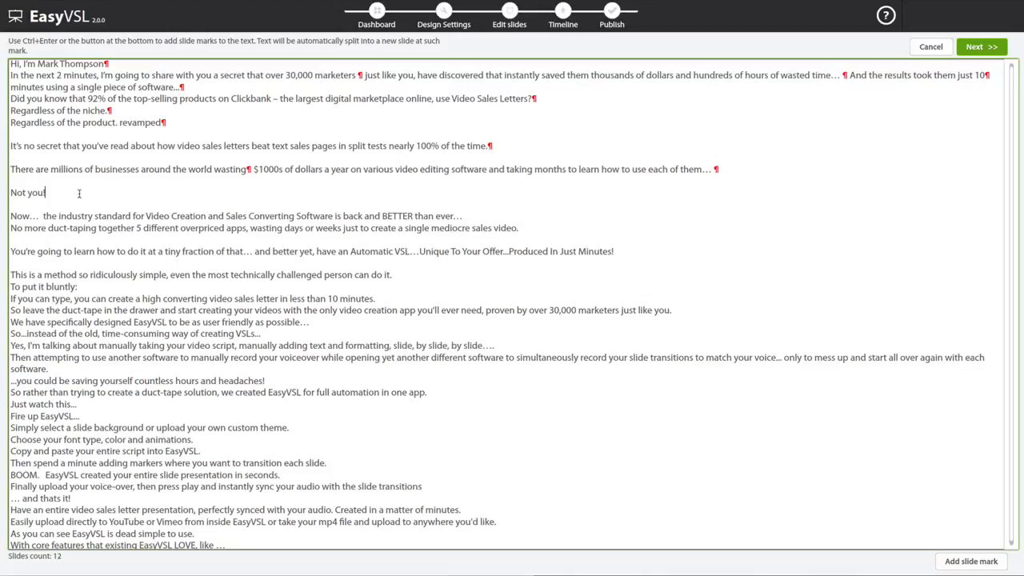
- Add slide marks after "BETTER than ever…", "mediocre sales video.", "Produced In Just Minutes!" and "person can do it."
{"action": "key", "text": "ctrl+Return"}
{"action": "left_click", "coordinate": [454, 216]}
{"action": "left_click", "coordinate": [464, 216]}
{"action": "key", "text": "ctrl+Return"}
{"action": "left_click", "coordinate": [520, 228]}
{"action": "key", "text": "ctrl+Return"}
{"action": "left_click", "coordinate": [614, 251]}
{"action": "key", "text": "ctrl+Return"}
{"action": "left_click", "coordinate": [393, 274]}
- Add slide marks after "To put it bluntly:", "less than 10 minutes.", "marketers just like you.", "friendly as possible…" and "way of creating VSLs..."
{"action": "key", "text": "ctrl+Return"}
{"action": "left_click", "coordinate": [152, 287]}
{"action": "key", "text": "ctrl+Return"}
{"action": "left_click", "coordinate": [426, 300]}
{"action": "key", "text": "ctrl+Return"}
{"action": "left_click", "coordinate": [671, 310]}
{"action": "key", "text": "ctrl+Return"}
{"action": "left_click", "coordinate": [309, 322]}
{"action": "key", "text": "ctrl+Return"}
{"action": "left_click", "coordinate": [260, 334]}
{"action": "key", "text": "ctrl+Return"}
- Delete the script text after "way of creating VSLs..." and add slide marks after "tiny fraction of that…" and "overpriced apps,"
{"action": "key", "text": "ctrl+shift+End"}
{"action": "key", "text": "Delete"}
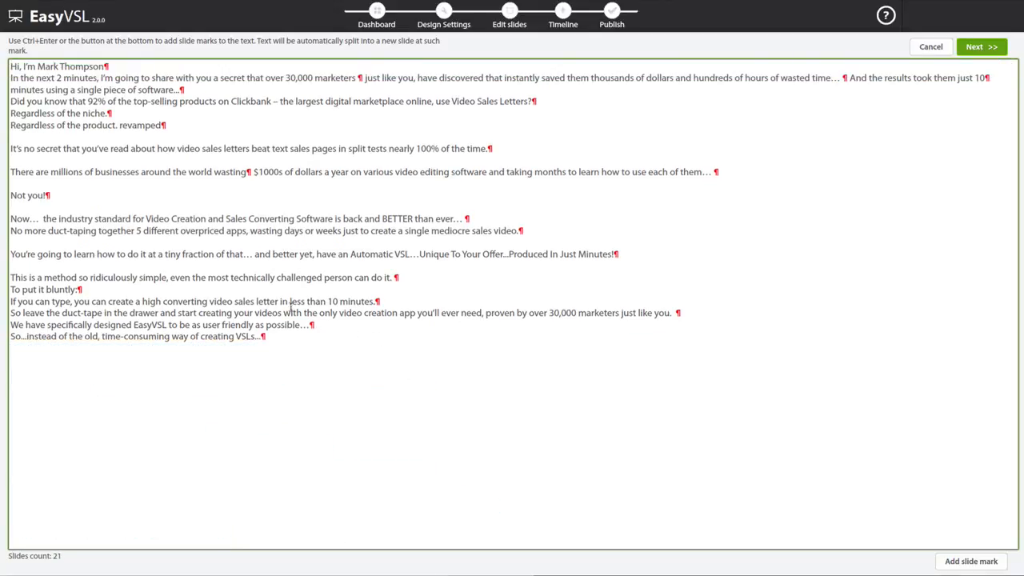
{"action": "left_click", "coordinate": [253, 254]}
{"action": "key", "text": "ctrl+Return"}
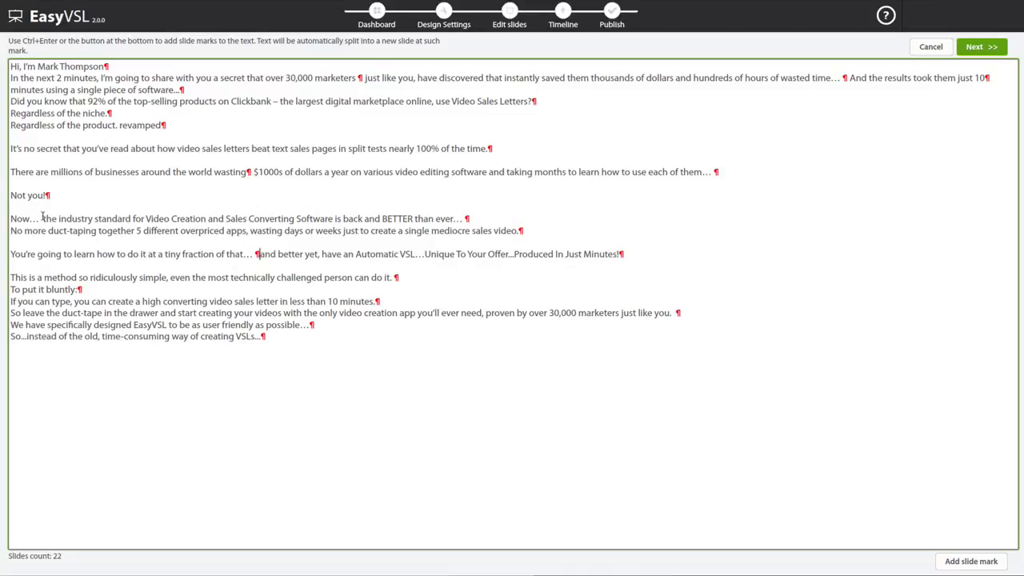
{"action": "left_click", "coordinate": [248, 230]}
{"action": "key", "text": "ctrl+Return"}
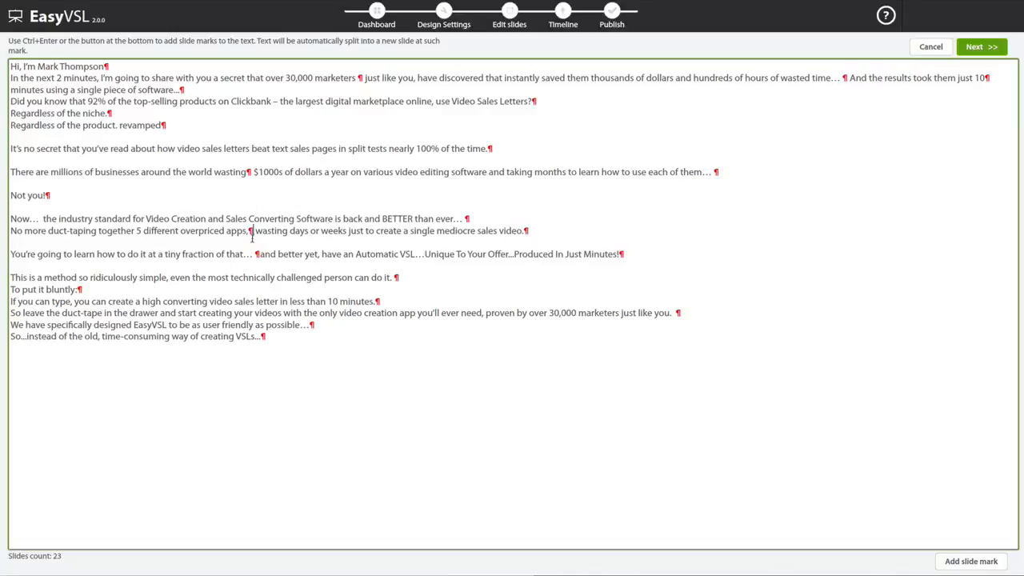
- Generate the slides from the marked script, look through slides 2 and 3, and return to slide 1
{"action": "left_click", "coordinate": [980, 50]}
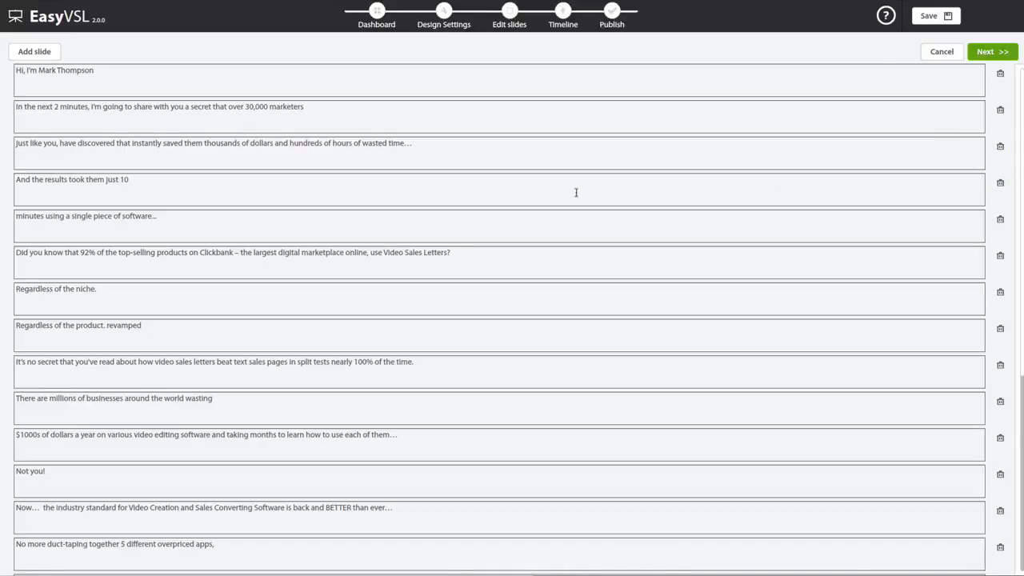
{"action": "left_click", "coordinate": [999, 55]}
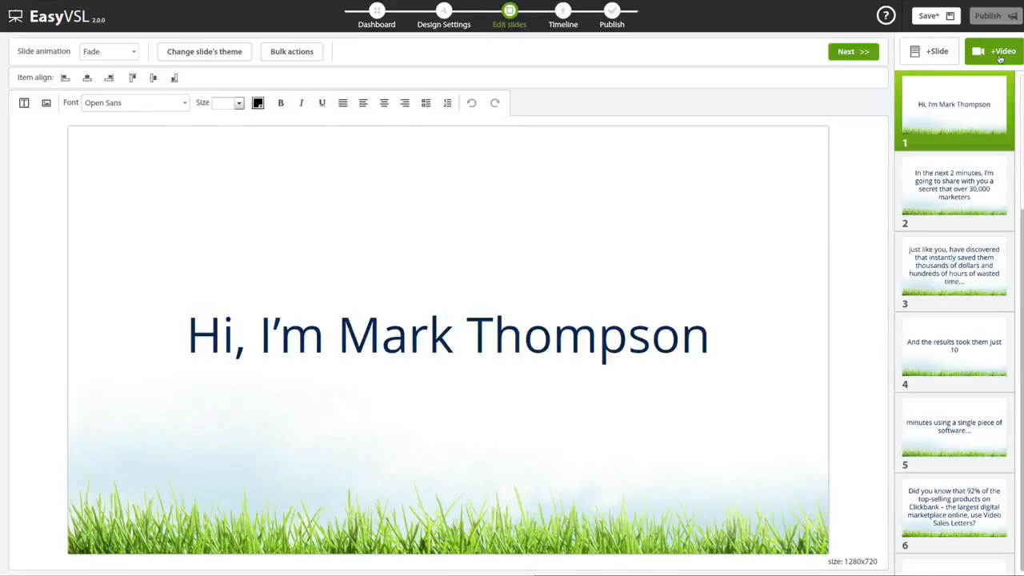
{"action": "left_click", "coordinate": [960, 200]}
{"action": "left_click", "coordinate": [960, 260]}
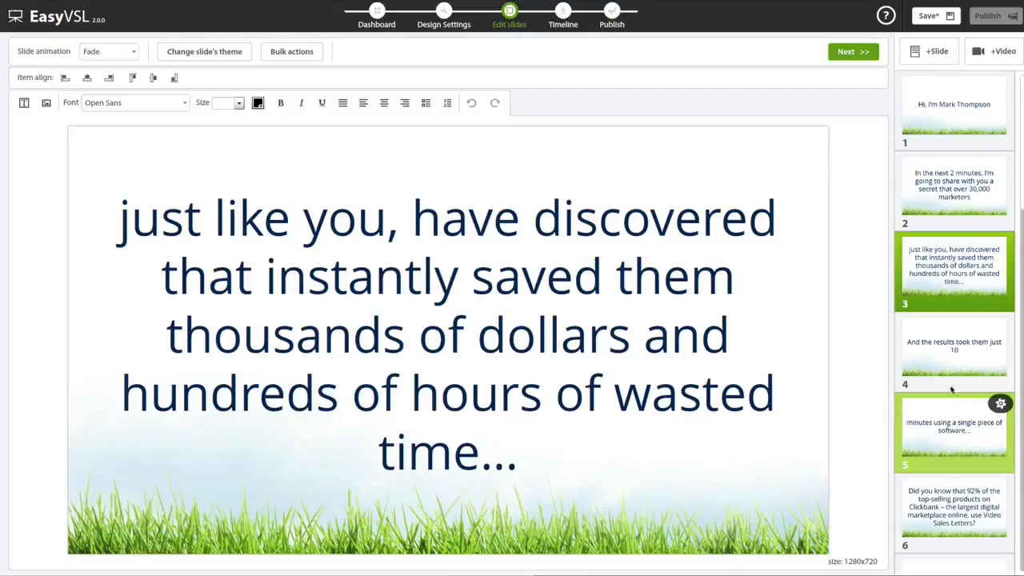
{"action": "left_click", "coordinate": [960, 107]}
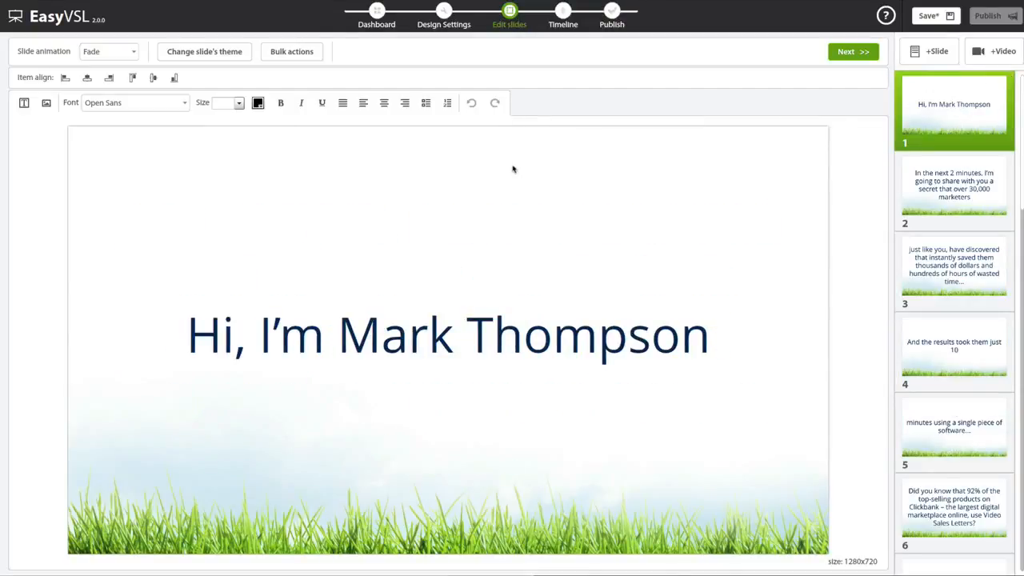
- Try bold and italic formatting on the greeting text of slide 1, and remove both again
{"action": "left_click", "coordinate": [530, 337]}
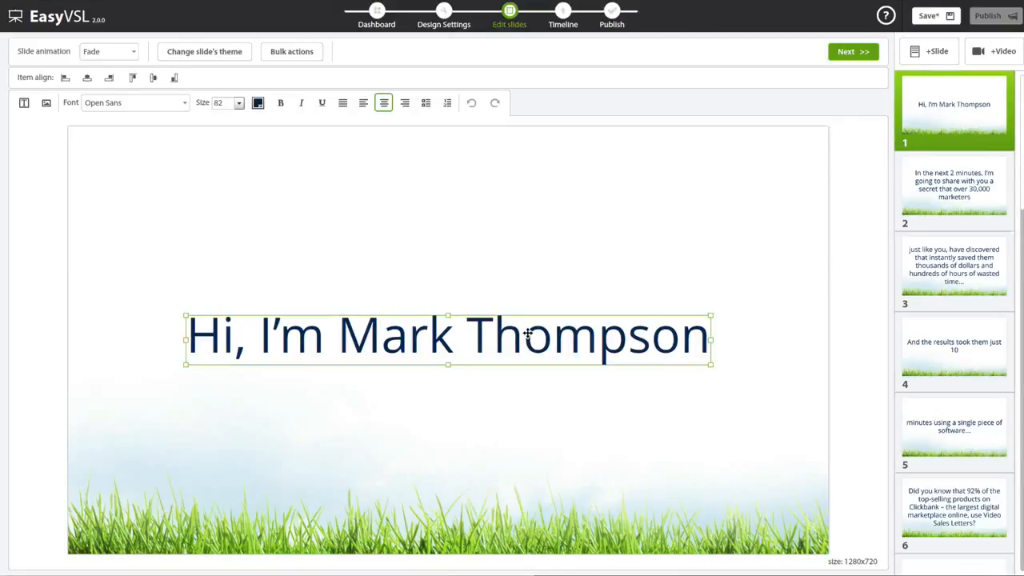
{"action": "left_click", "coordinate": [528, 334]}
{"action": "left_click", "coordinate": [467, 336]}
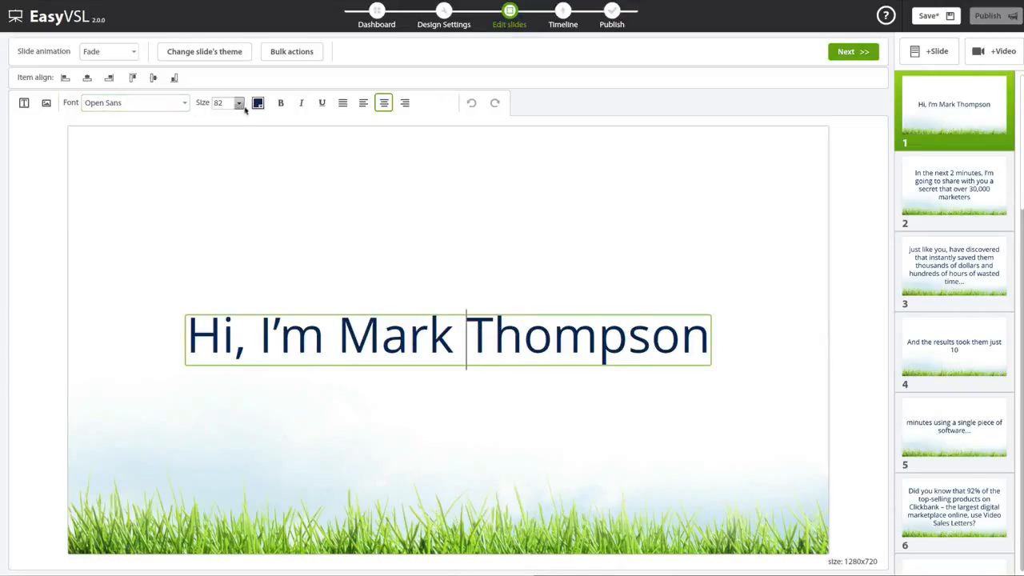
{"action": "triple_click", "coordinate": [368, 320]}
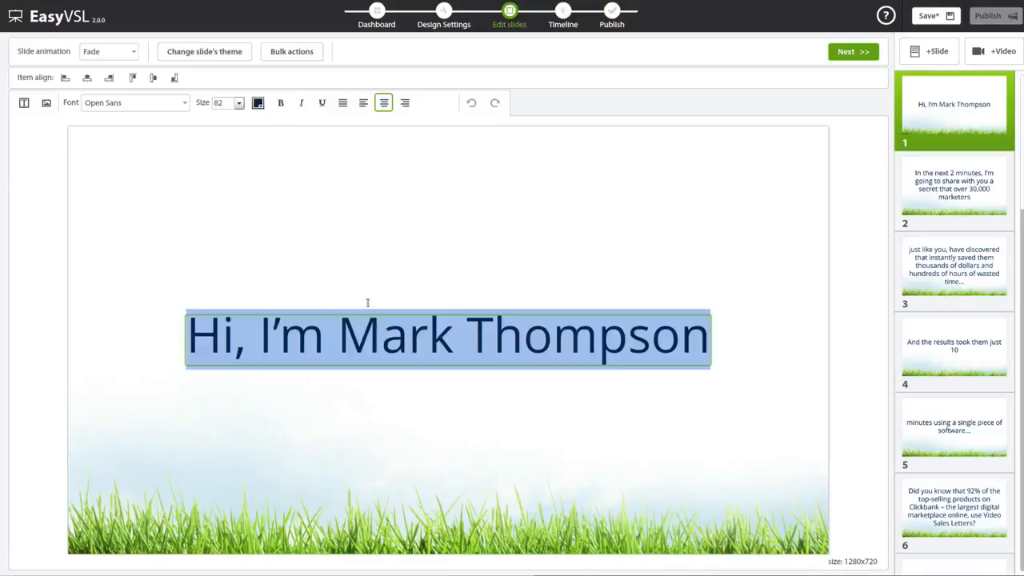
{"action": "left_click", "coordinate": [280, 103]}
{"action": "left_click", "coordinate": [302, 103]}
{"action": "left_click", "coordinate": [302, 103]}
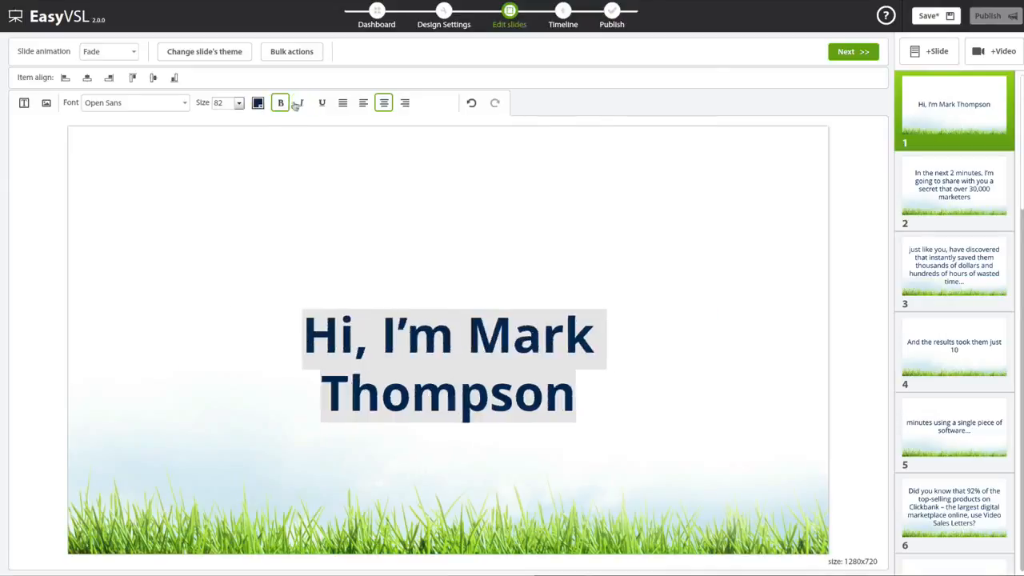
{"action": "left_click", "coordinate": [281, 102]}
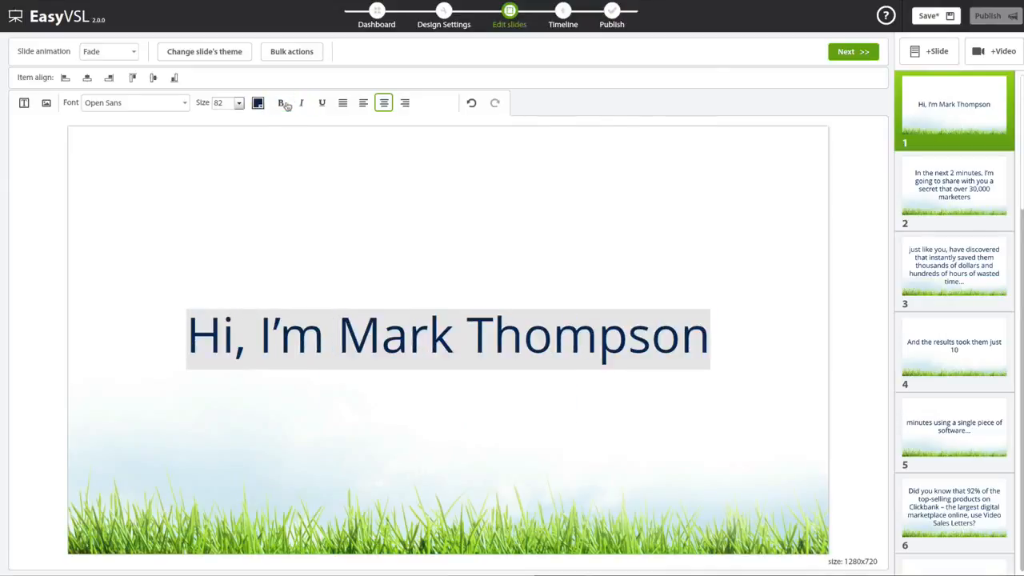
- Apply the browser theme to all slides at once using bulk actions
{"action": "left_click", "coordinate": [304, 54]}
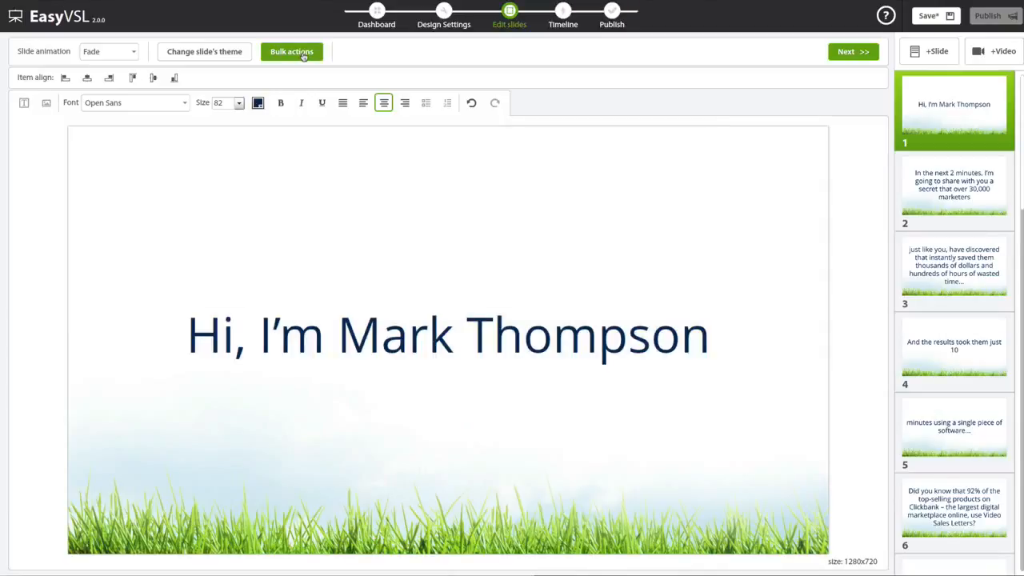
{"action": "left_click", "coordinate": [228, 51]}
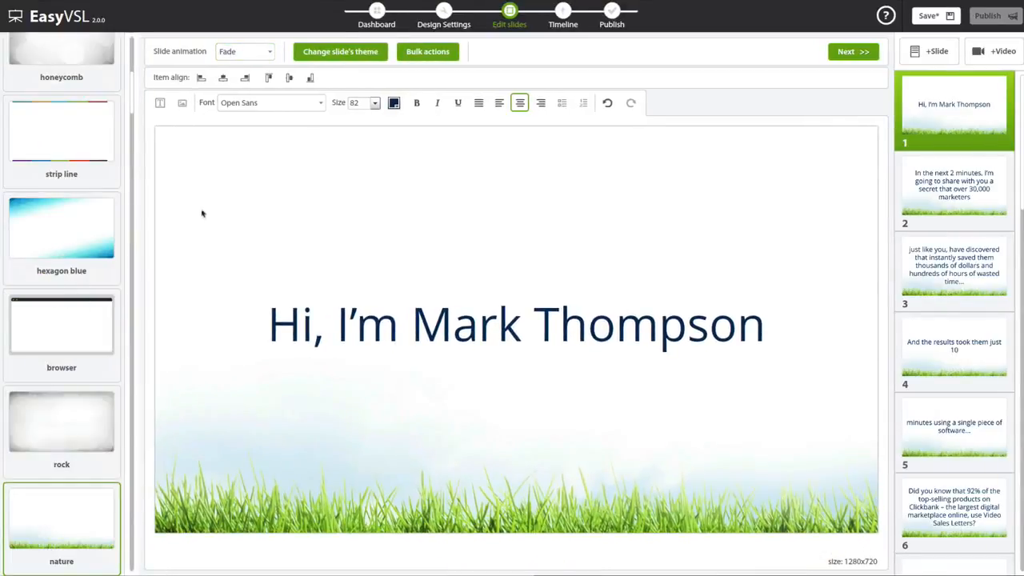
{"action": "left_click", "coordinate": [65, 337]}
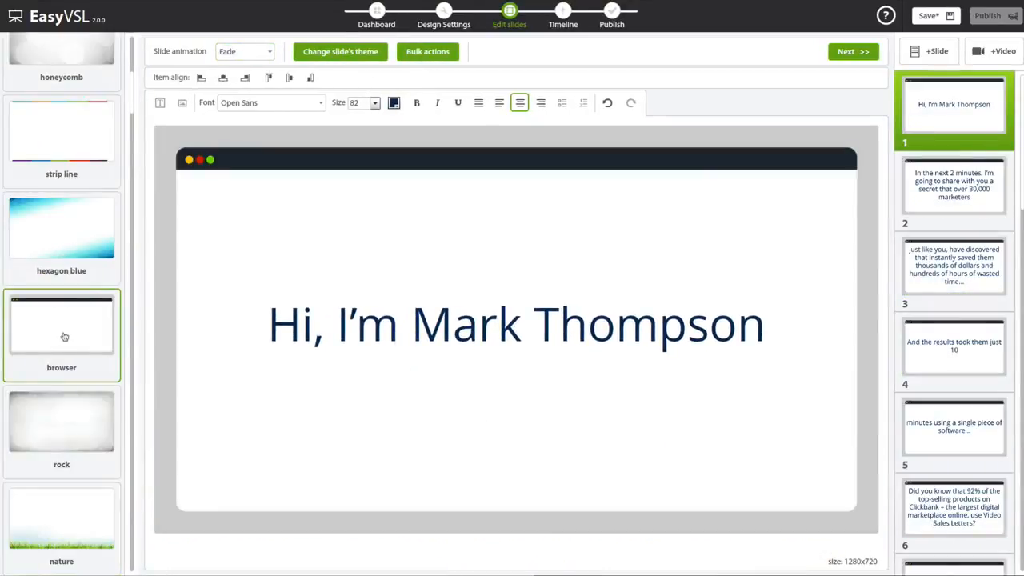
- Apply the rock theme to all slides after trying hexagon blue, and set the slide text size to 70
{"action": "left_click", "coordinate": [70, 242]}
{"action": "left_click", "coordinate": [58, 439]}
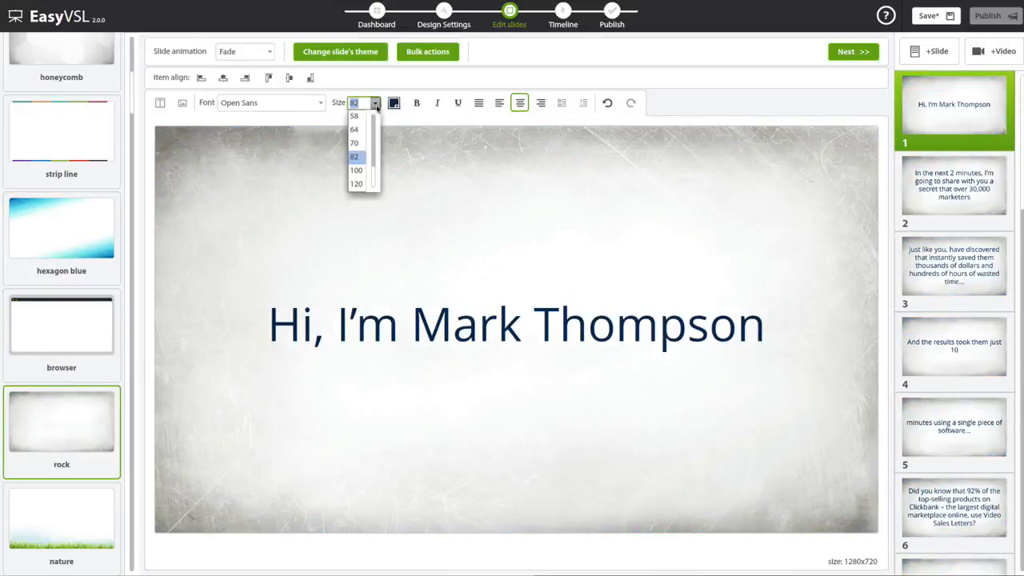
{"action": "left_click", "coordinate": [355, 143]}
- Try the Oswald font on the slide text and switch it back to Open Sans
{"action": "left_click", "coordinate": [323, 105]}
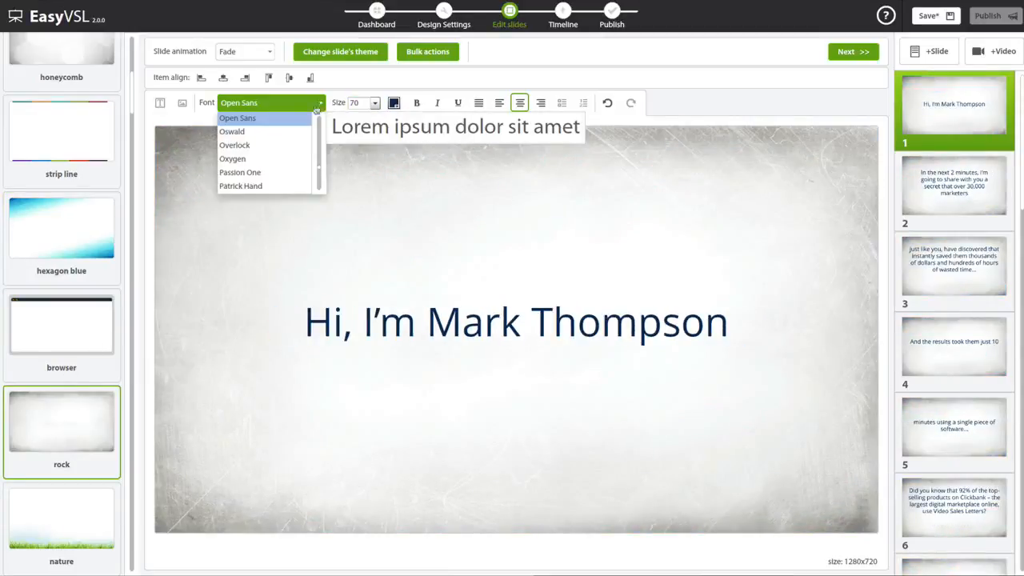
{"action": "left_click", "coordinate": [295, 132]}
{"action": "left_click", "coordinate": [321, 105]}
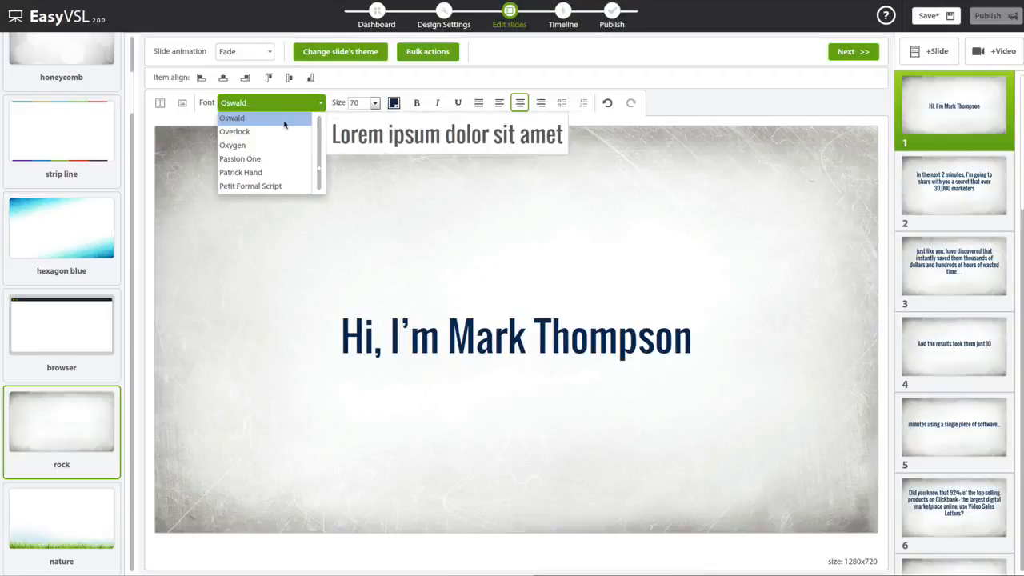
{"action": "scroll", "coordinate": [240, 149], "scroll_direction": "up", "scroll_amount": 2}
{"action": "left_click", "coordinate": [240, 159]}
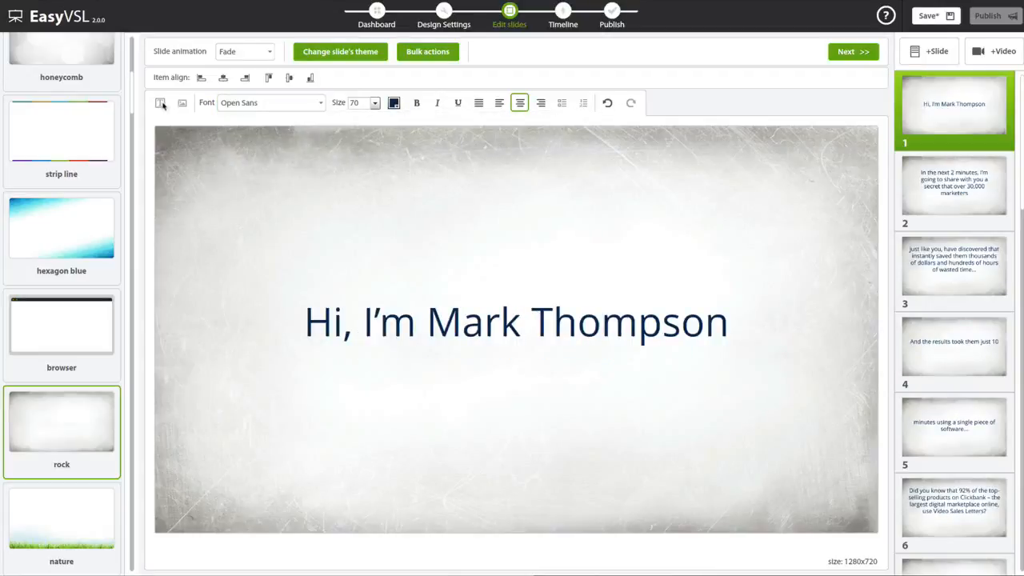
- Look at the available slide animations without changing the current one, and hide the theme gallery
{"action": "left_click", "coordinate": [264, 51]}
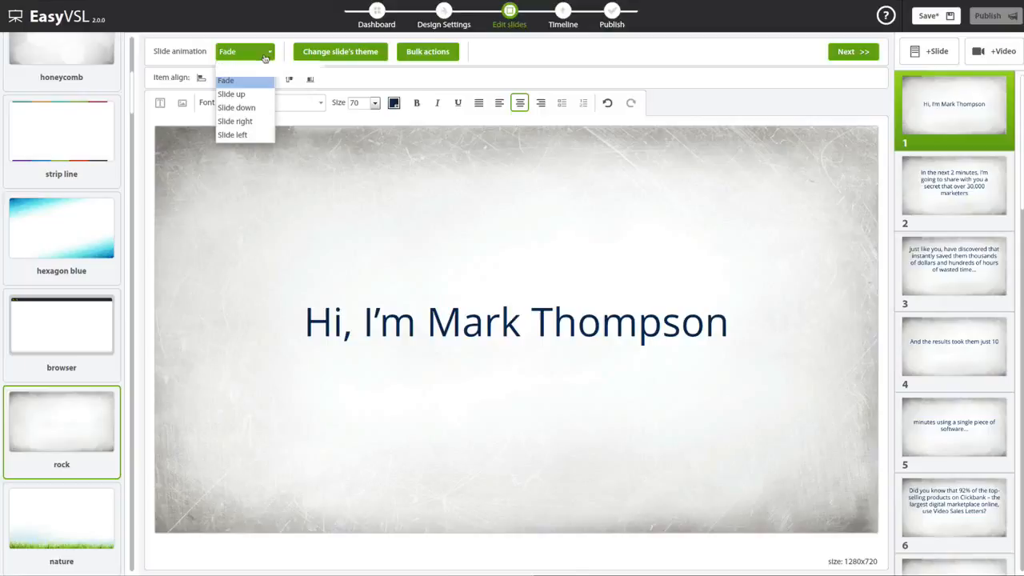
{"action": "left_click", "coordinate": [440, 86]}
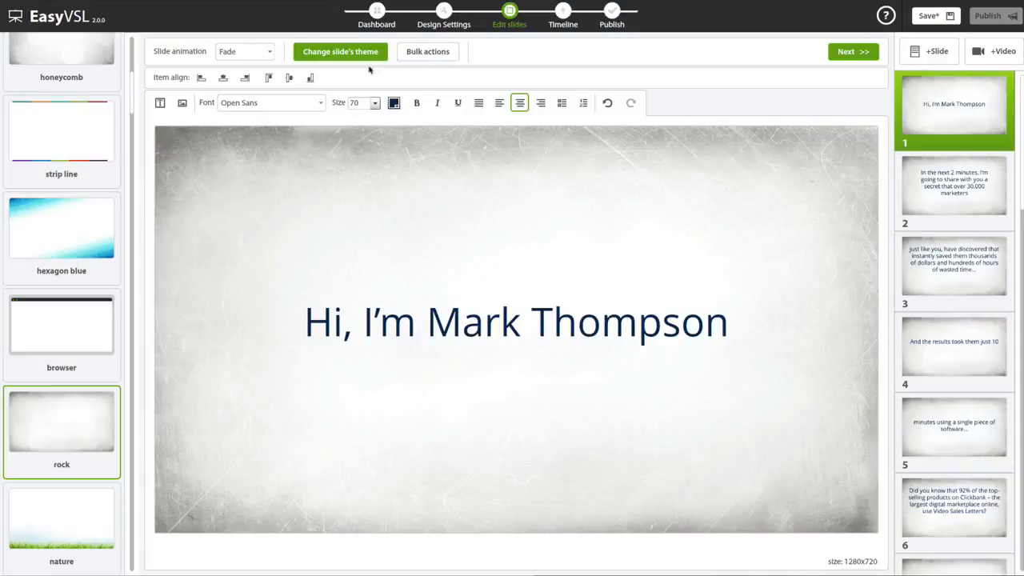
{"action": "left_click", "coordinate": [346, 54]}
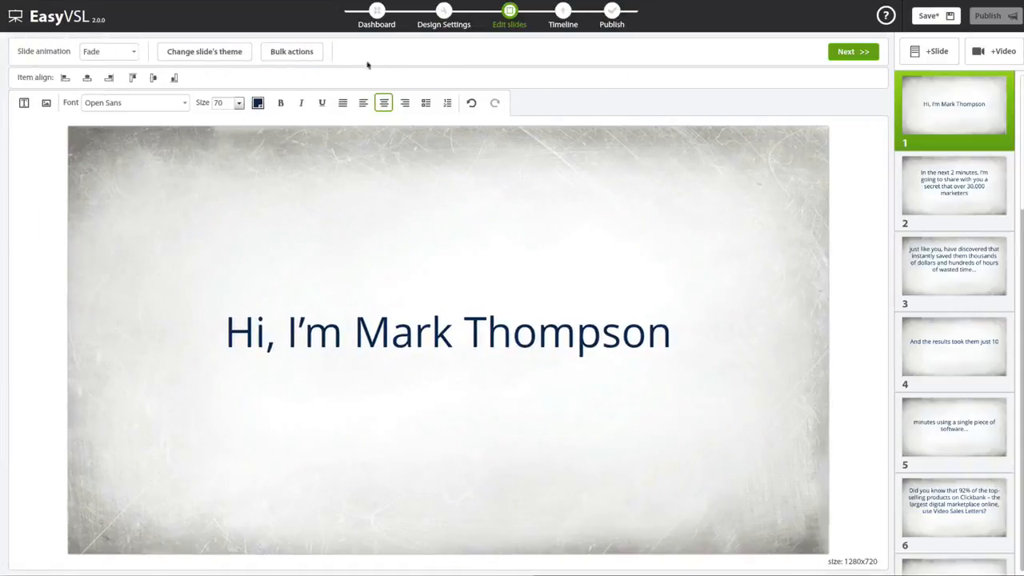
- Go through the slides to slide 4 and import the MP4 clip from the open folder as a video slide after it
{"action": "left_click", "coordinate": [988, 188]}
{"action": "left_click", "coordinate": [984, 268]}
{"action": "left_click", "coordinate": [970, 344]}
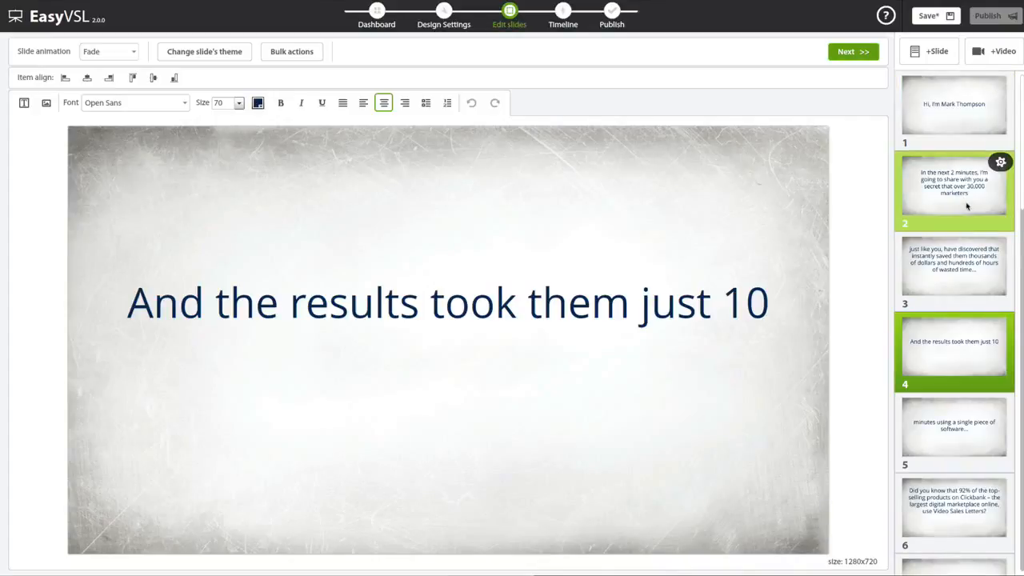
{"action": "left_click", "coordinate": [992, 54]}
{"action": "left_click", "coordinate": [522, 99]}
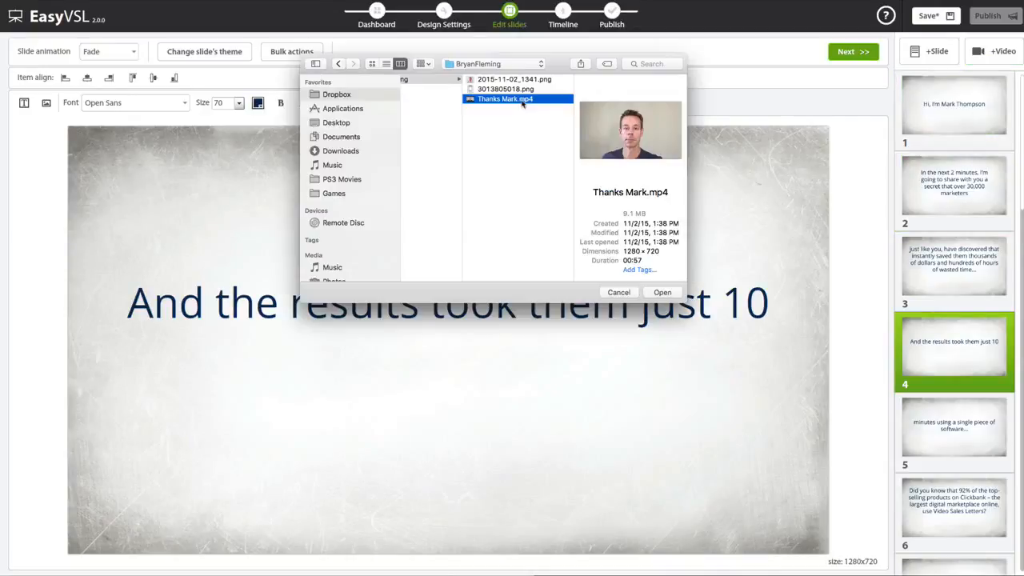
{"action": "double_click", "coordinate": [523, 100]}
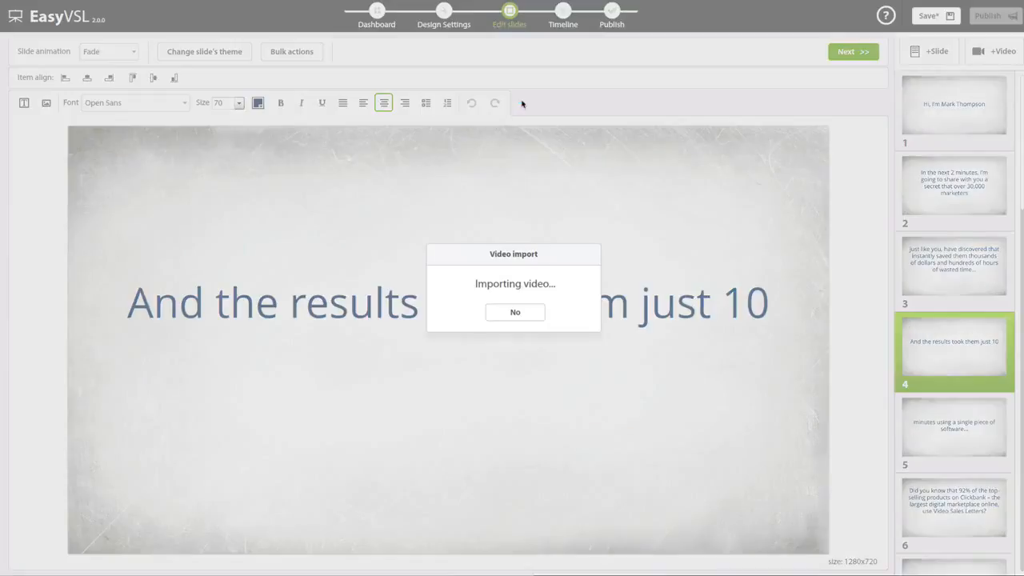
{"action": "left_click_drag", "start_coordinate": [954, 426], "coordinate": [960, 404]}
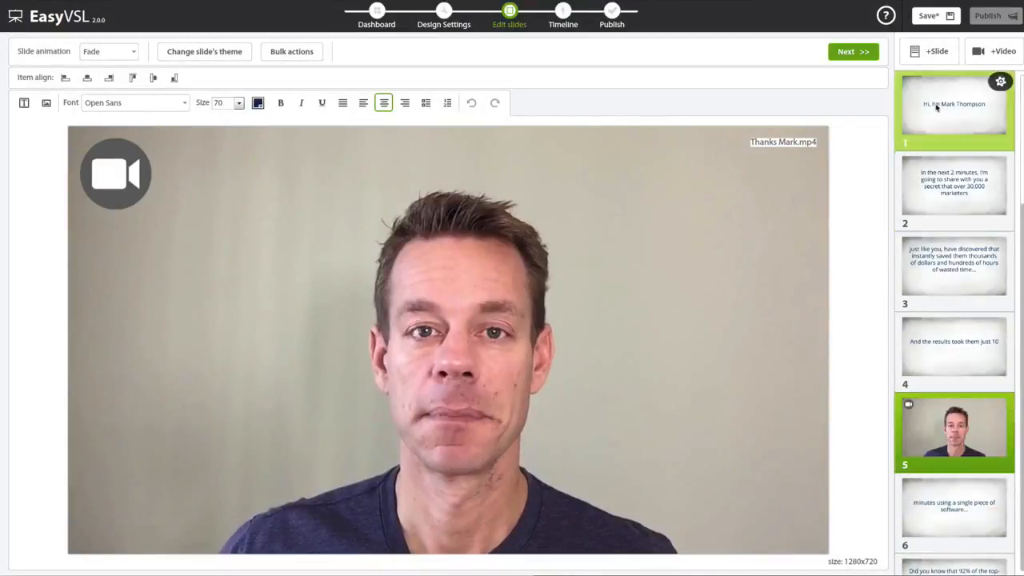
- Check slides 1, 2 and 4 and save the presentation before continuing to the timeline
{"action": "left_click", "coordinate": [939, 104]}
{"action": "left_click", "coordinate": [942, 171]}
{"action": "left_click", "coordinate": [954, 347]}
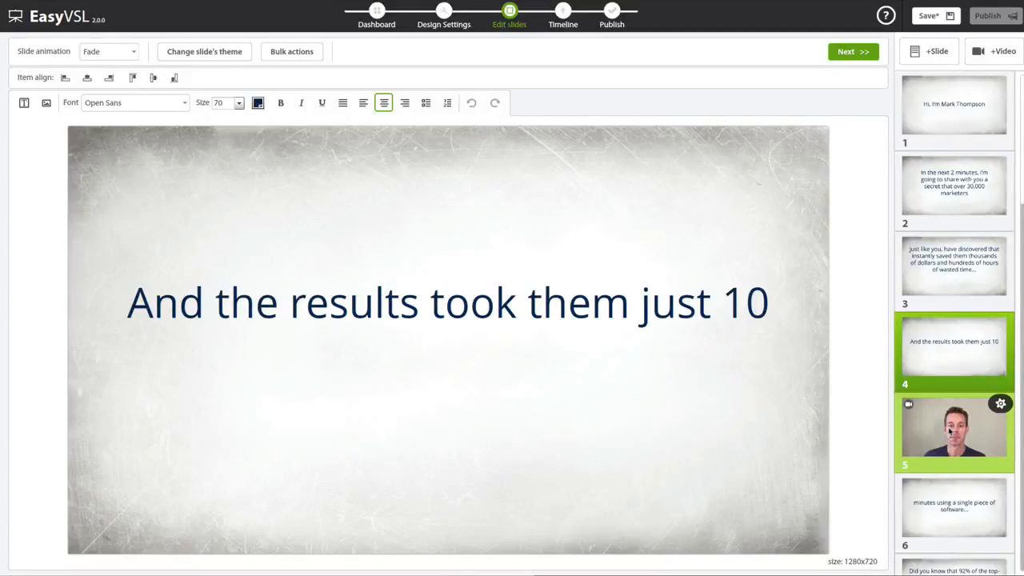
{"action": "left_click", "coordinate": [928, 16]}
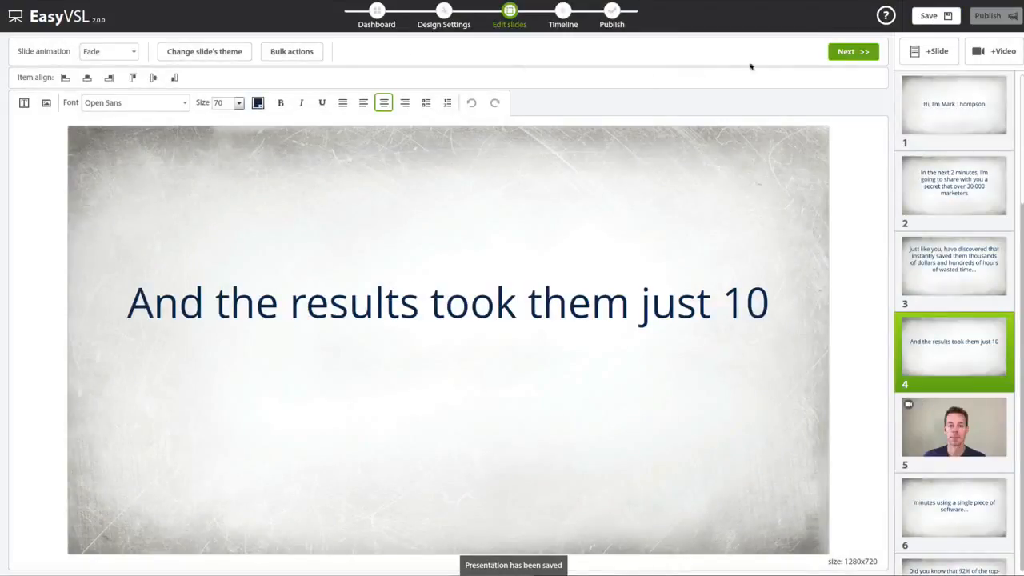
{"action": "left_click", "coordinate": [849, 53]}
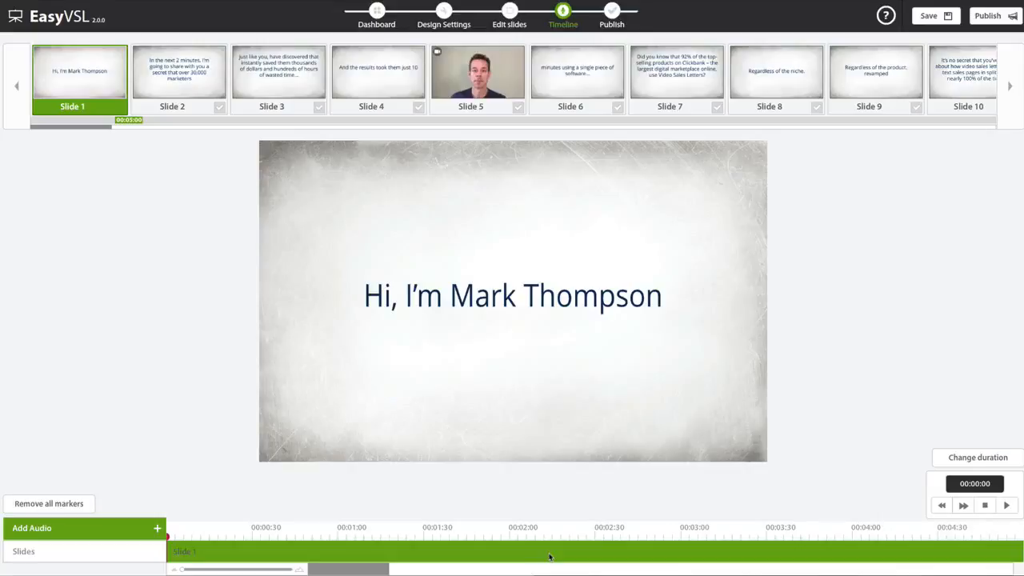
- Record a voice clip of about 4 seconds with the microphone and import it into the timeline
{"action": "left_click", "coordinate": [108, 533]}
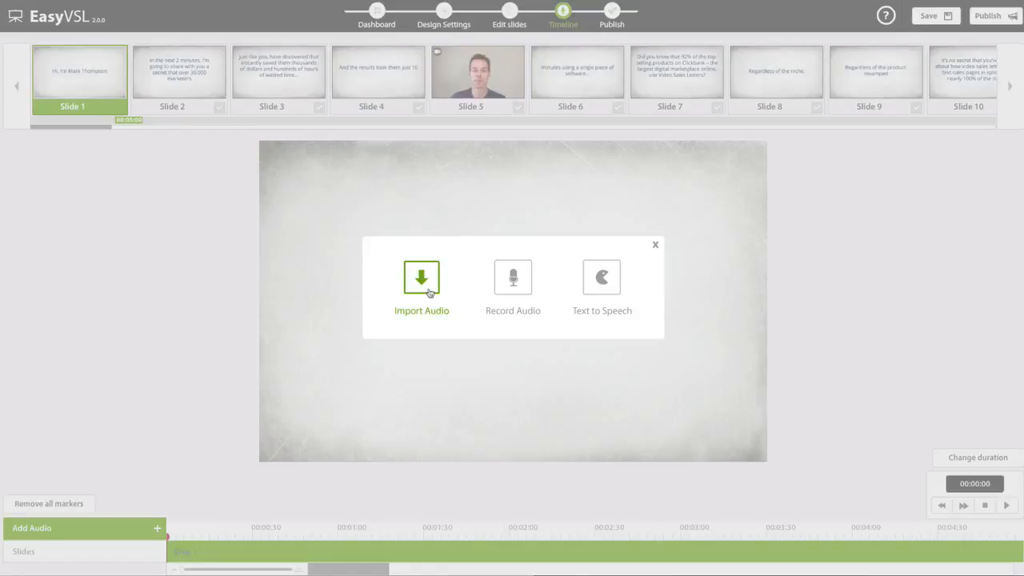
{"action": "left_click", "coordinate": [512, 287]}
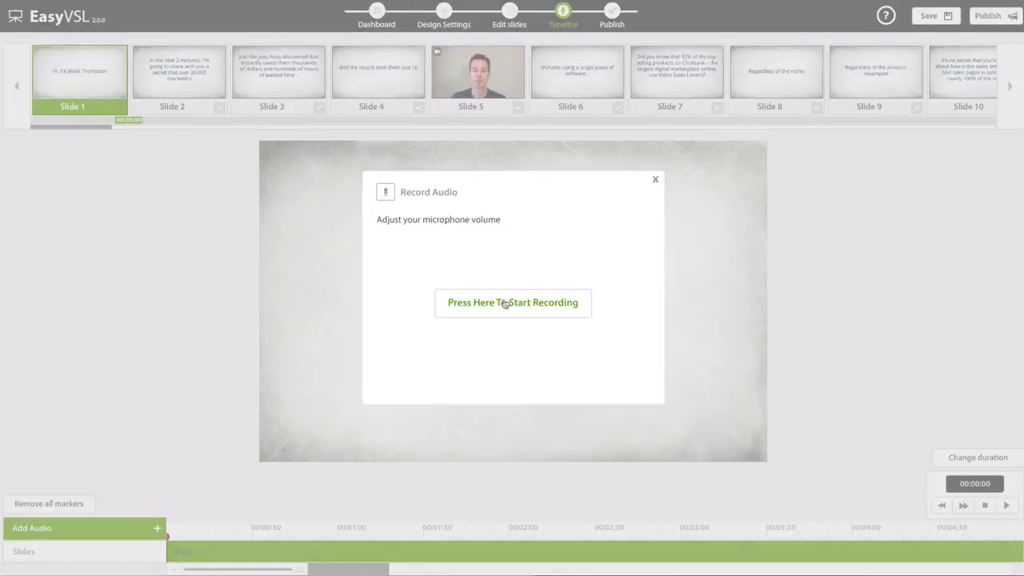
{"action": "left_click", "coordinate": [501, 304]}
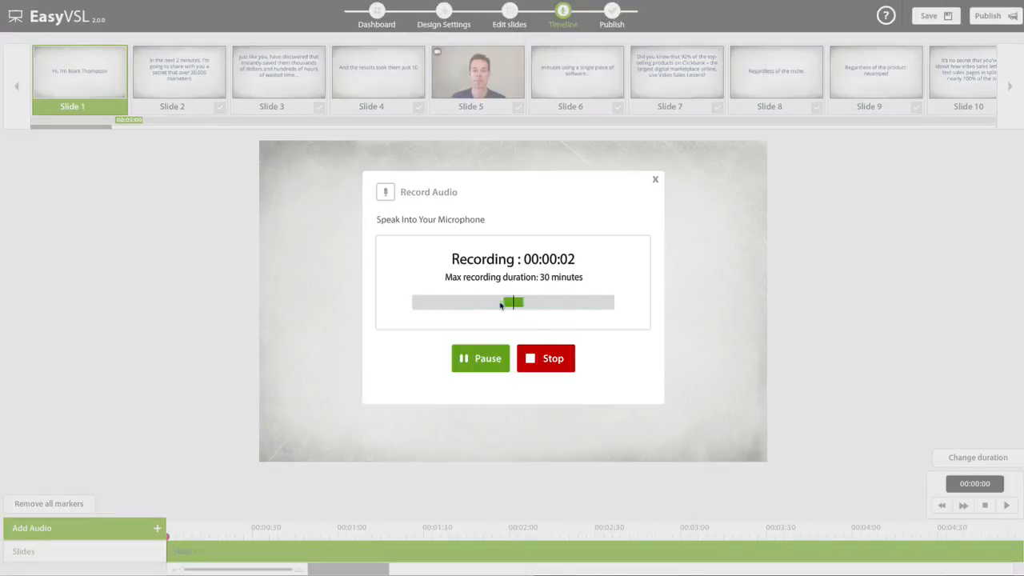
{"action": "left_click", "coordinate": [537, 366]}
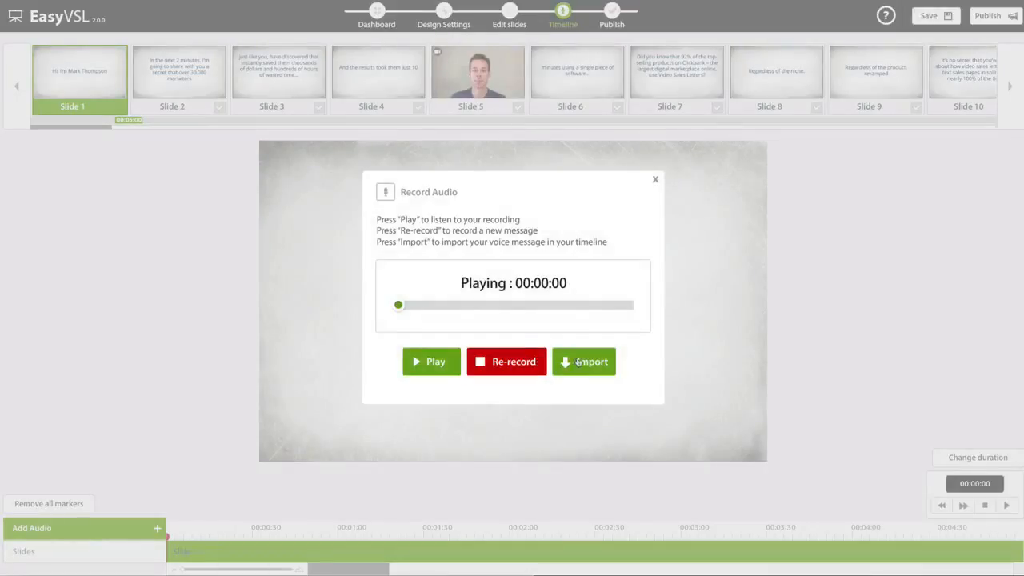
{"action": "left_click", "coordinate": [576, 362]}
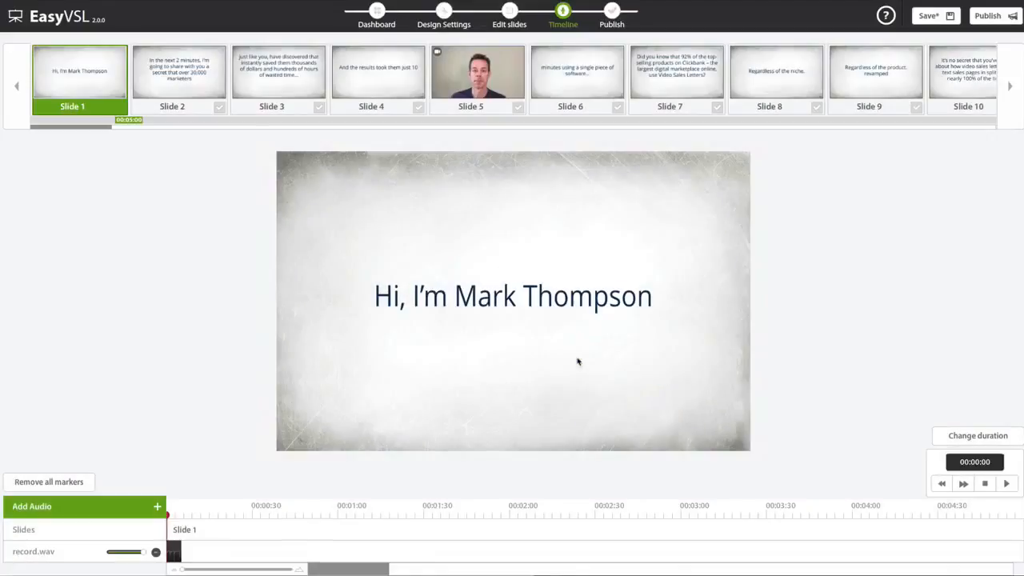
- Remove the recorded clip record.wav from the timeline
{"action": "left_click_drag", "start_coordinate": [182, 569], "coordinate": [238, 570]}
{"action": "right_click", "coordinate": [196, 557]}
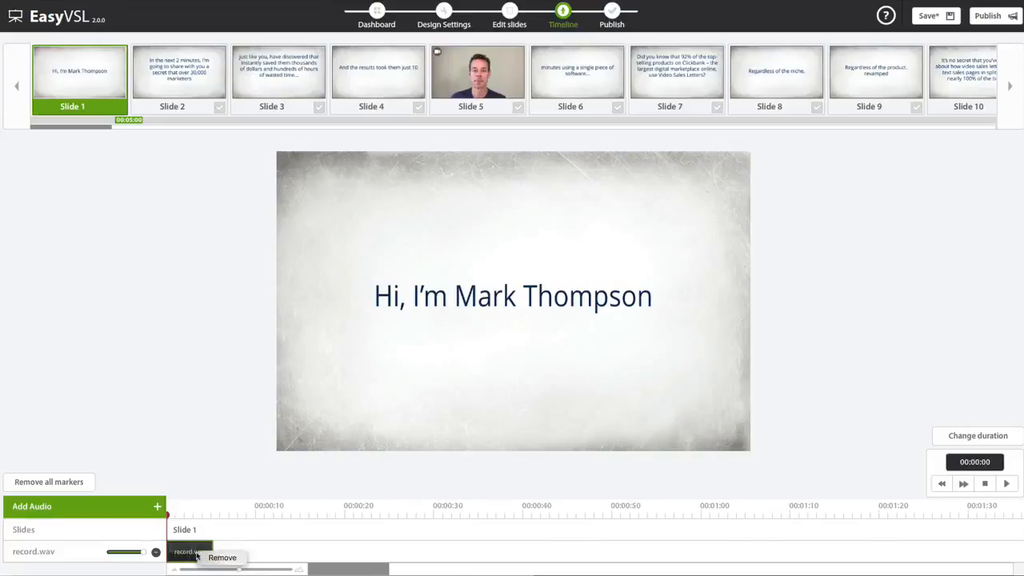
{"action": "left_click", "coordinate": [206, 557]}
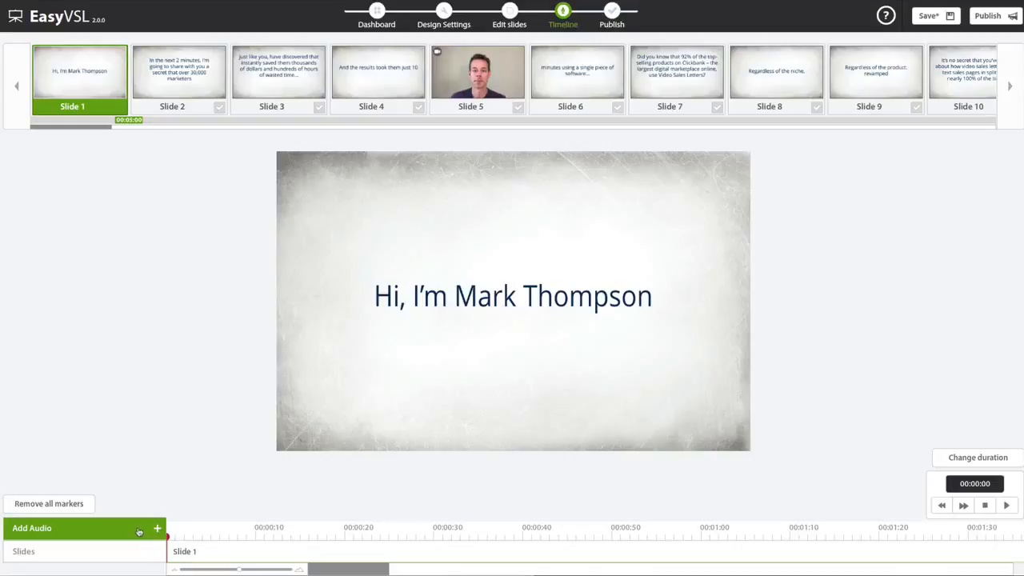
- Import the audio file pt1.wav from the Desktop into the timeline
{"action": "left_click", "coordinate": [138, 530]}
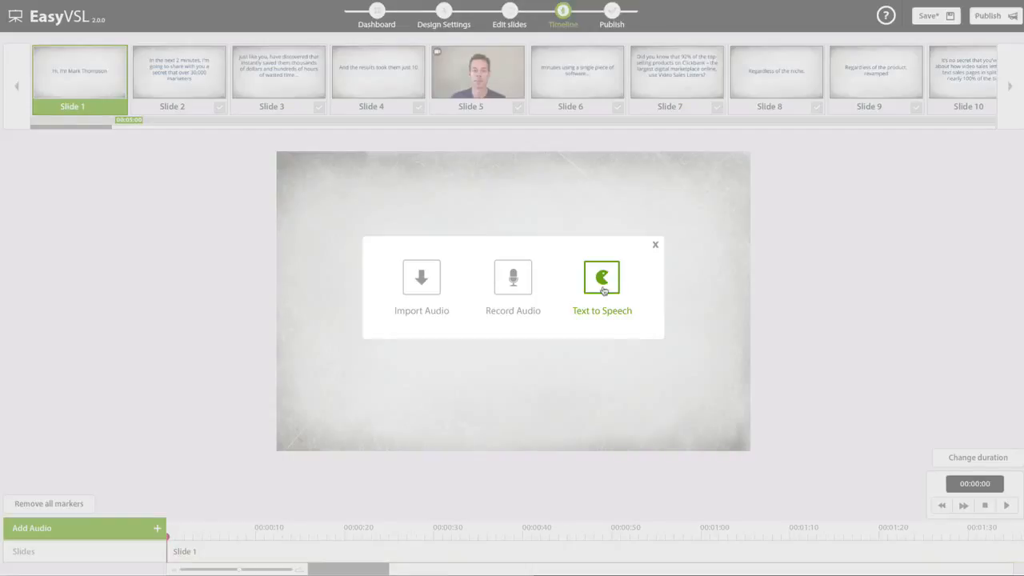
{"action": "left_click", "coordinate": [430, 287]}
{"action": "left_click", "coordinate": [487, 282]}
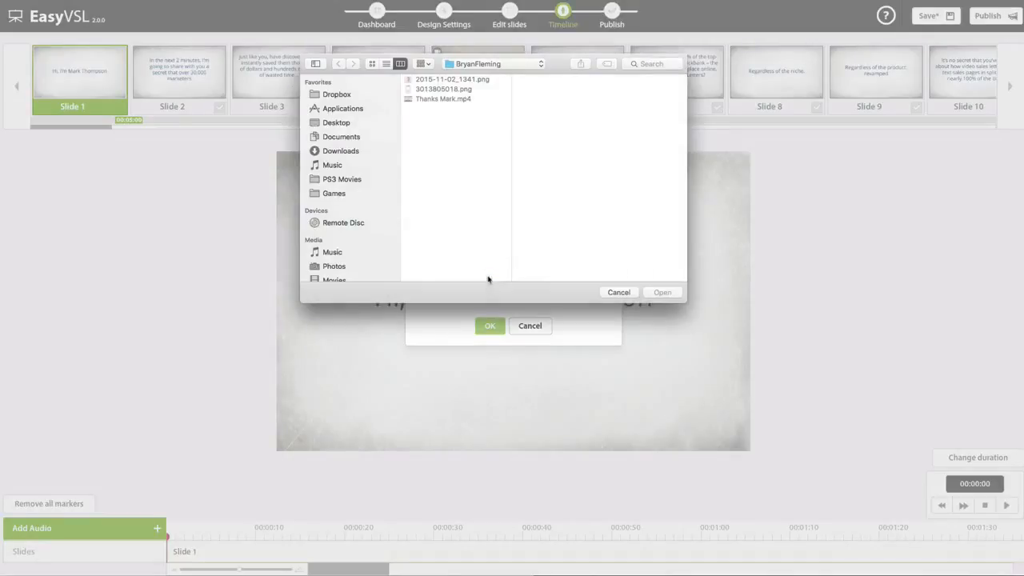
{"action": "left_click", "coordinate": [339, 124]}
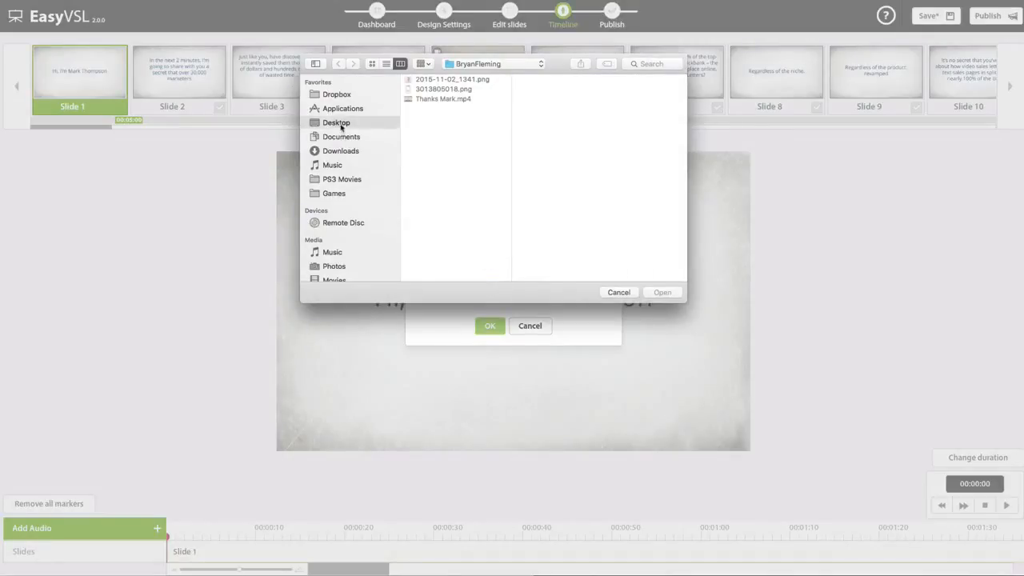
{"action": "double_click", "coordinate": [436, 120]}
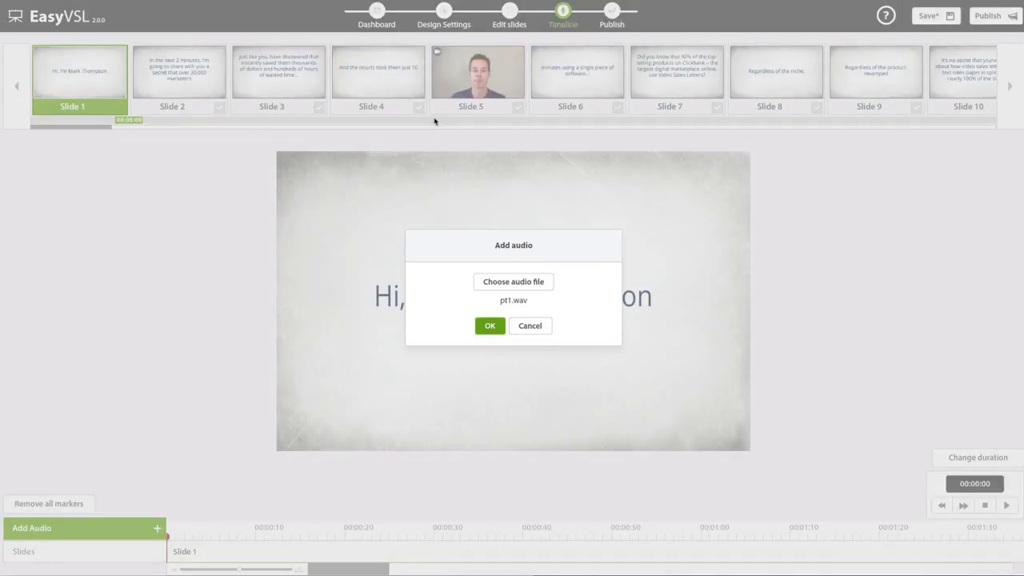
{"action": "left_click", "coordinate": [484, 326]}
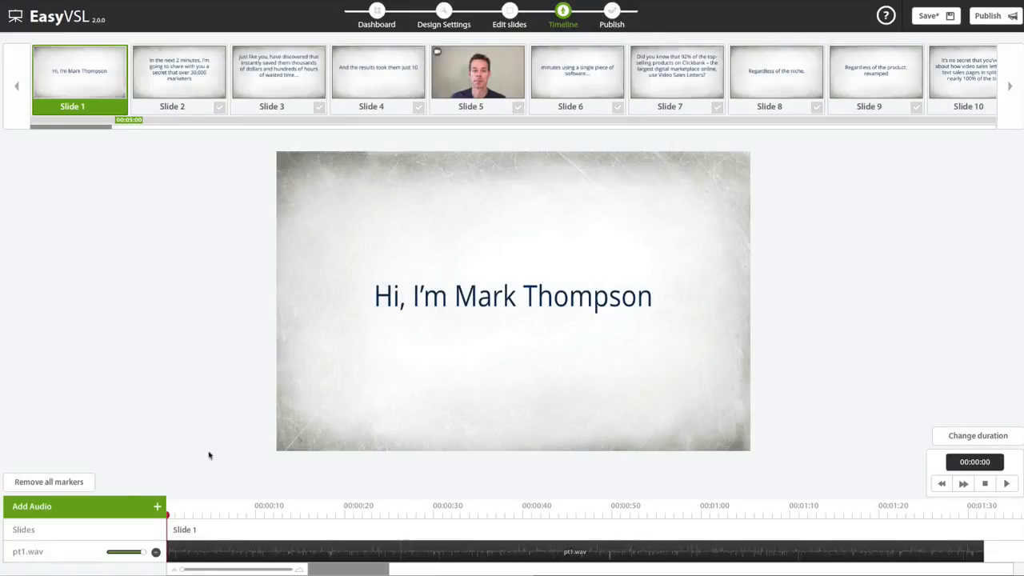
- Import Soft Inspirational.mp3 from the Desktop as a second audio track
{"action": "left_click", "coordinate": [94, 507]}
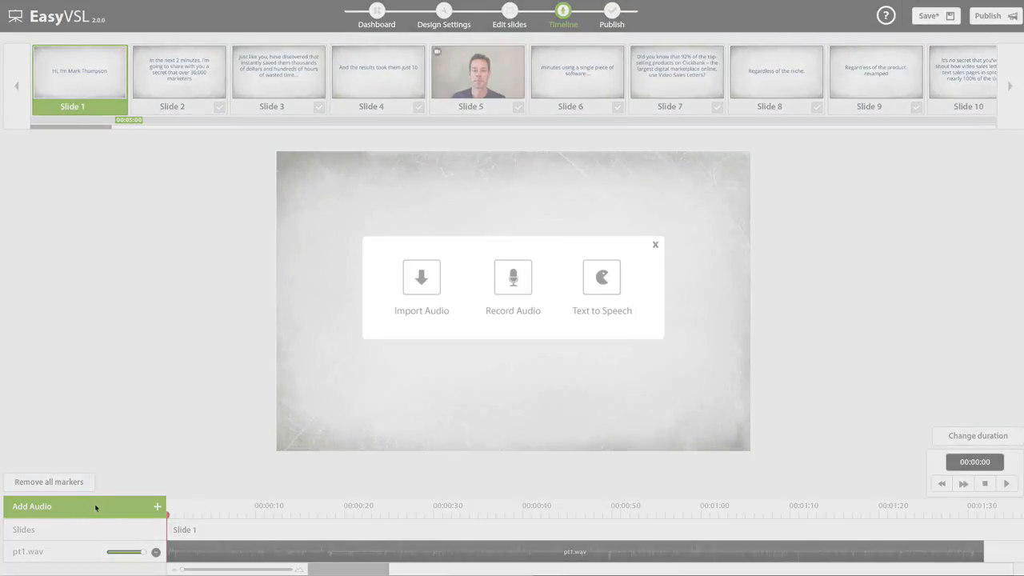
{"action": "left_click", "coordinate": [420, 280]}
{"action": "left_click", "coordinate": [507, 285]}
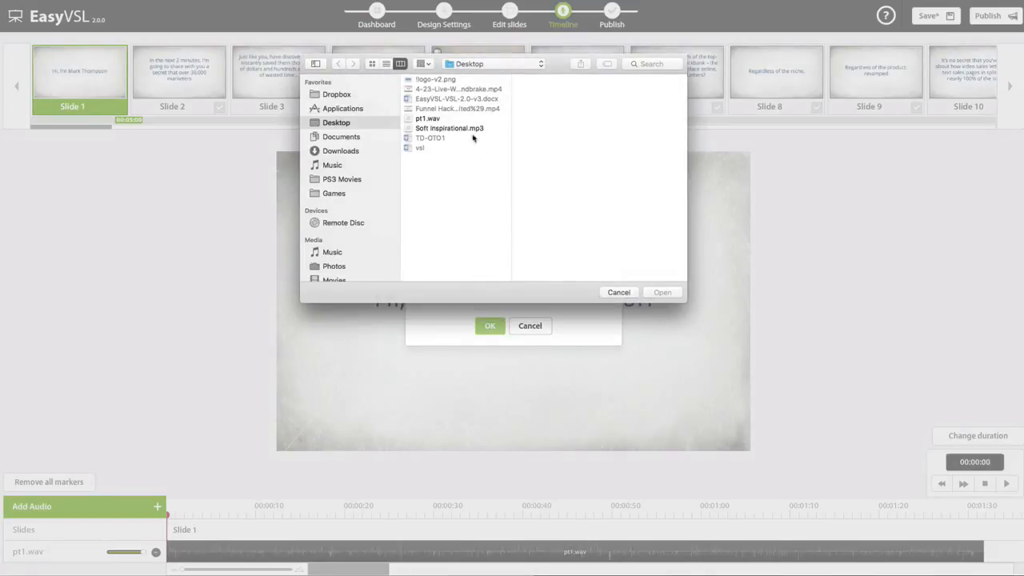
{"action": "double_click", "coordinate": [442, 130]}
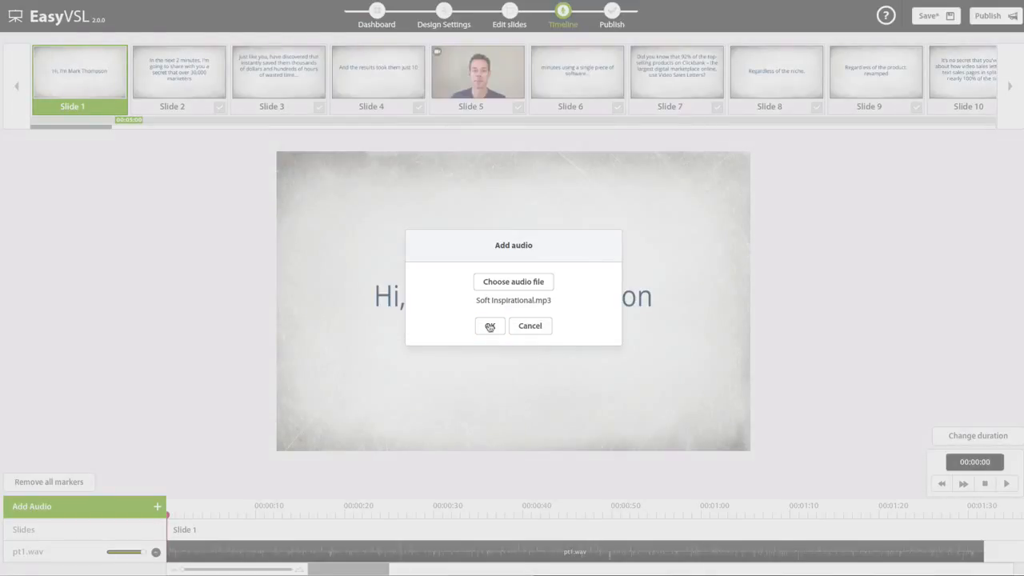
{"action": "left_click", "coordinate": [489, 325]}
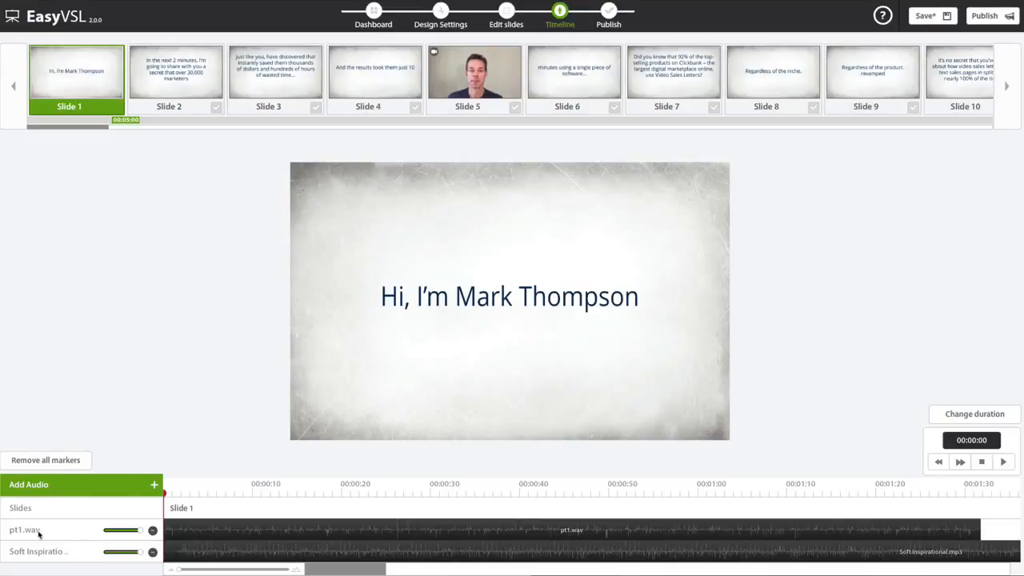
- Rename the pt1.wav track as Voice Over and the Soft Inspirational track as Background
{"action": "double_click", "coordinate": [26, 531]}
{"action": "type", "text": "Voice Over"}
{"action": "key", "text": "Return"}
{"action": "double_click", "coordinate": [23, 551]}
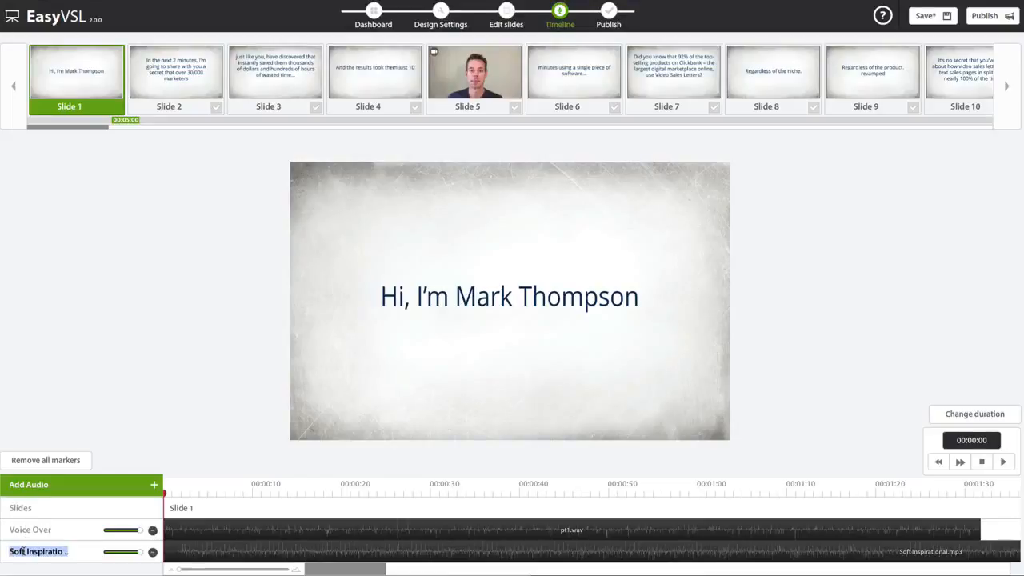
{"action": "type", "text": "Background"}
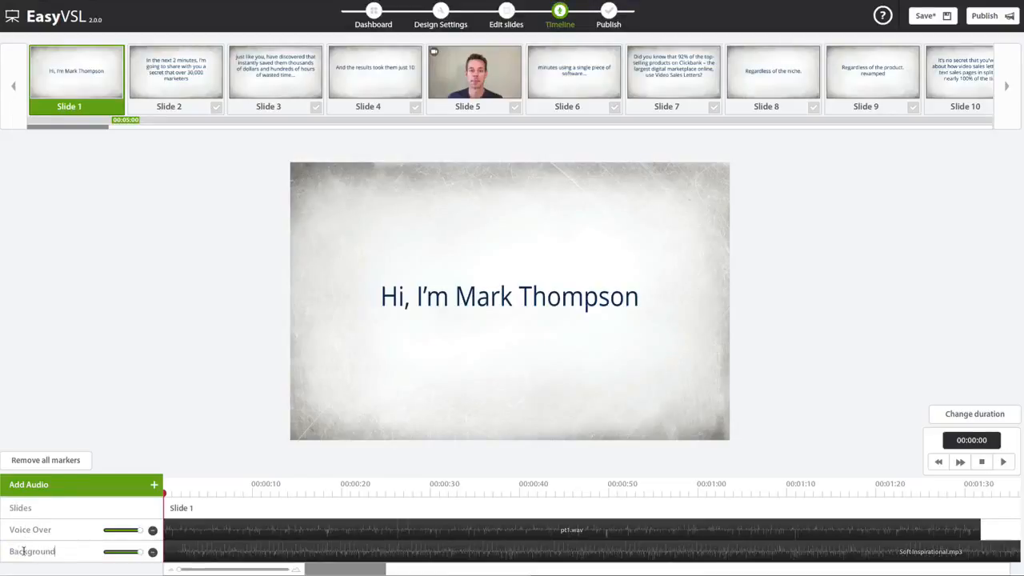
- Play the timeline, lower the Background track's volume to well under half, and play it again to check the balance
{"action": "left_click", "coordinate": [1005, 462]}
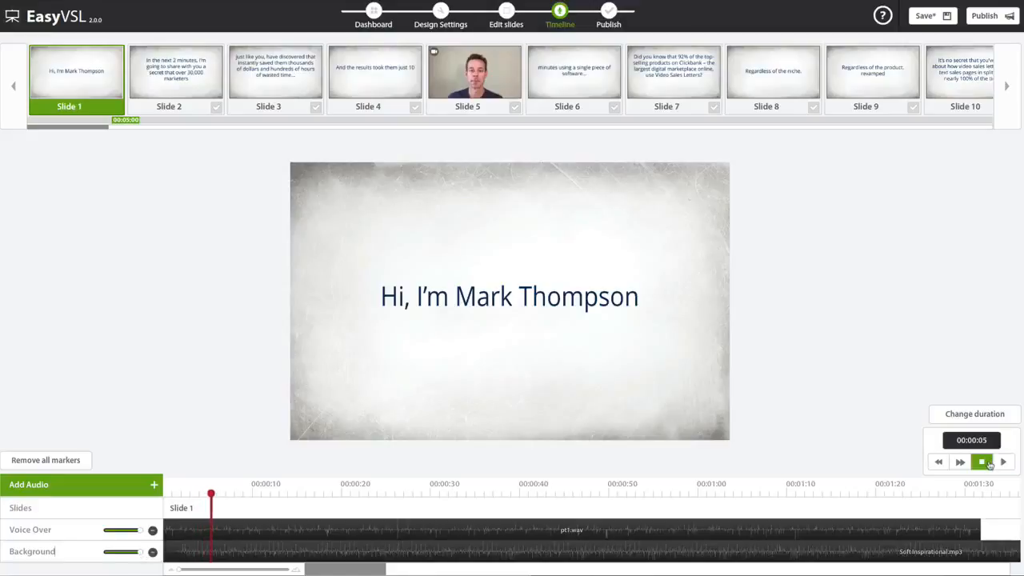
{"action": "left_click_drag", "start_coordinate": [141, 552], "coordinate": [126, 552]}
{"action": "left_click_drag", "start_coordinate": [125, 552], "coordinate": [118, 552]}
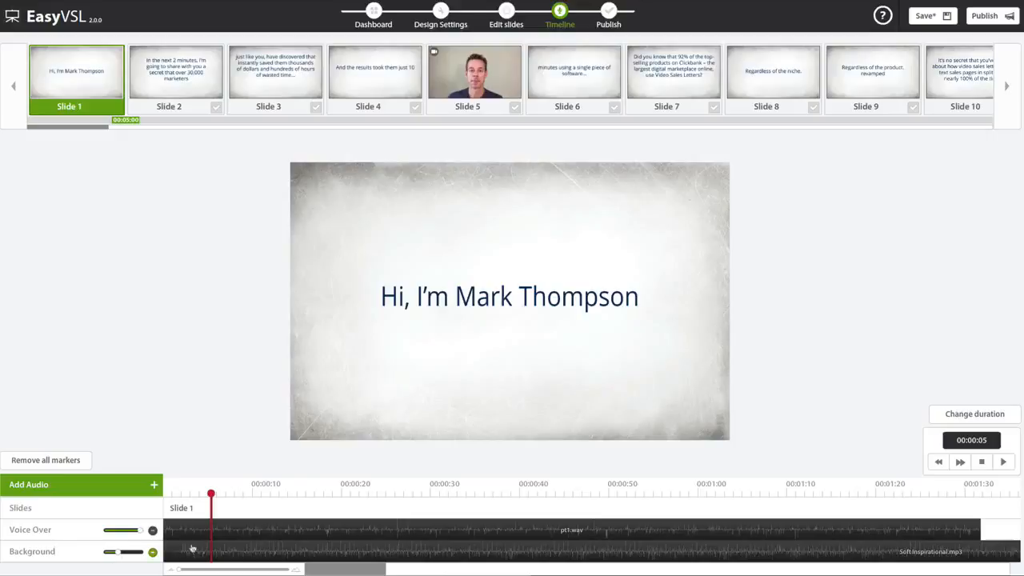
{"action": "left_click", "coordinate": [1003, 462]}
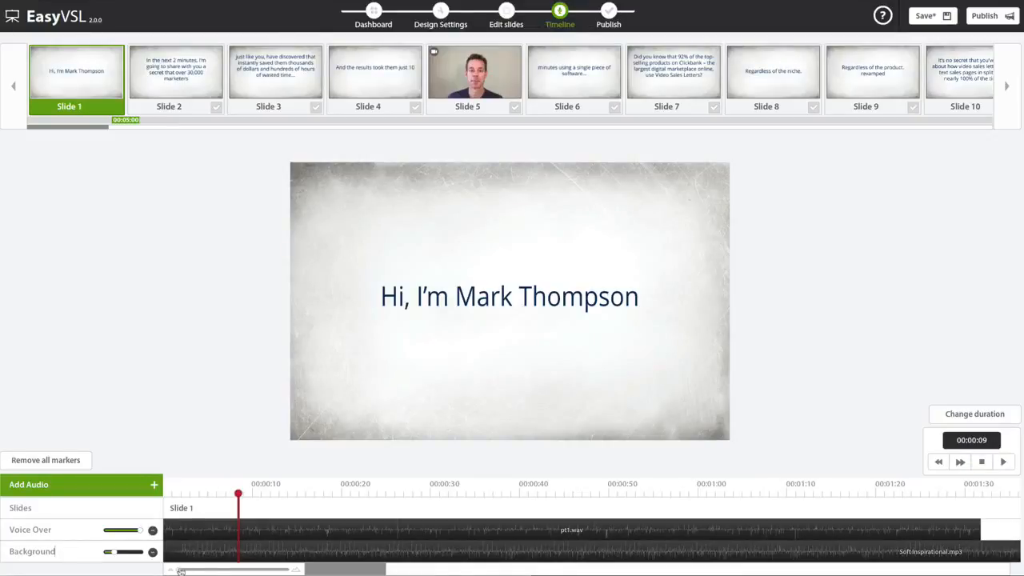
- Trim about one second from the start of the Background audio clip
{"action": "left_click_drag", "start_coordinate": [180, 571], "coordinate": [288, 569]}
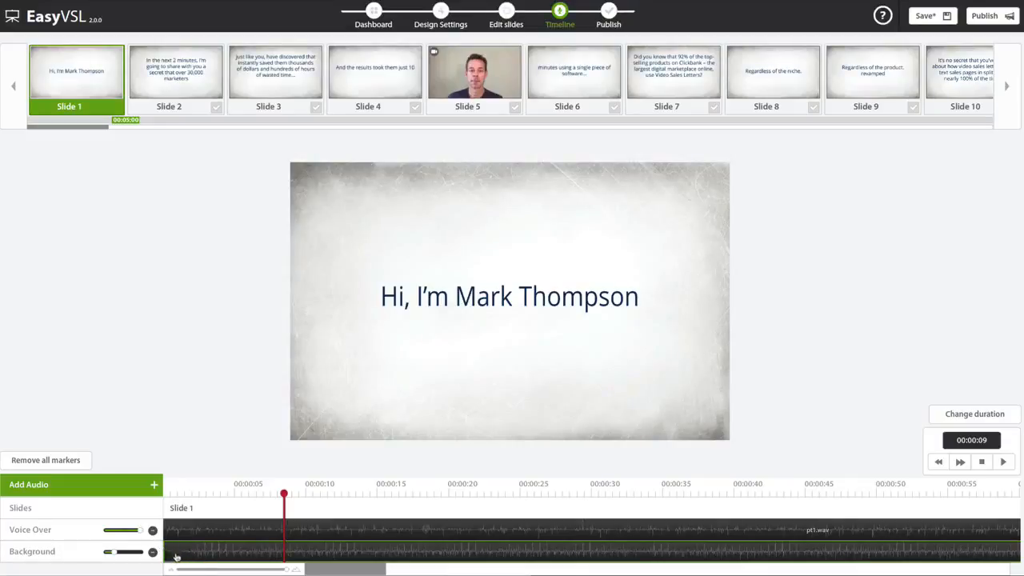
{"action": "mouse_move", "coordinate": [176, 557]}
{"action": "left_mouse_down"}
{"action": "mouse_move", "coordinate": [230, 555]}
{"action": "mouse_move", "coordinate": [167, 542]}
{"action": "left_mouse_up"}
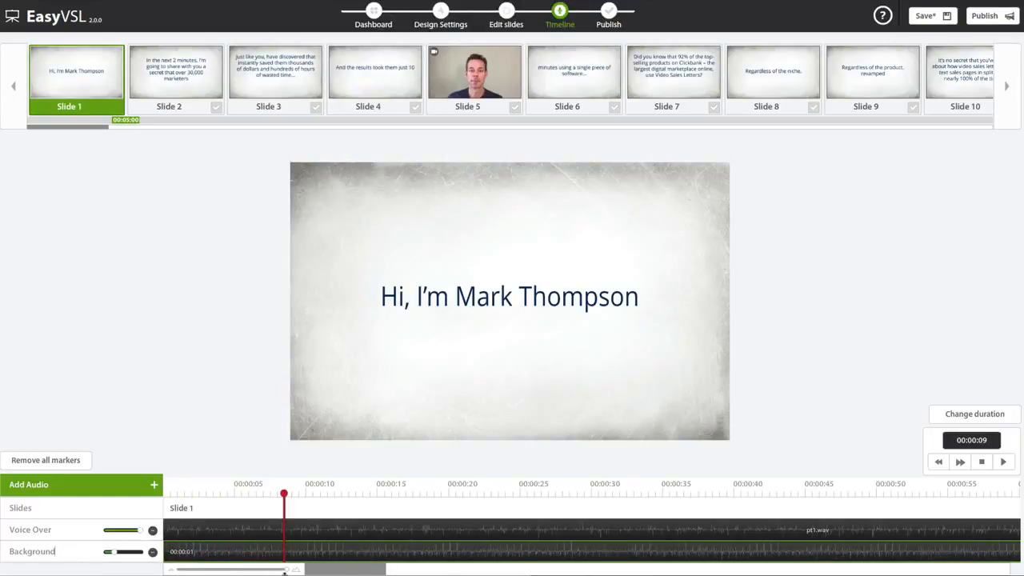
{"action": "left_click_drag", "start_coordinate": [284, 571], "coordinate": [224, 572]}
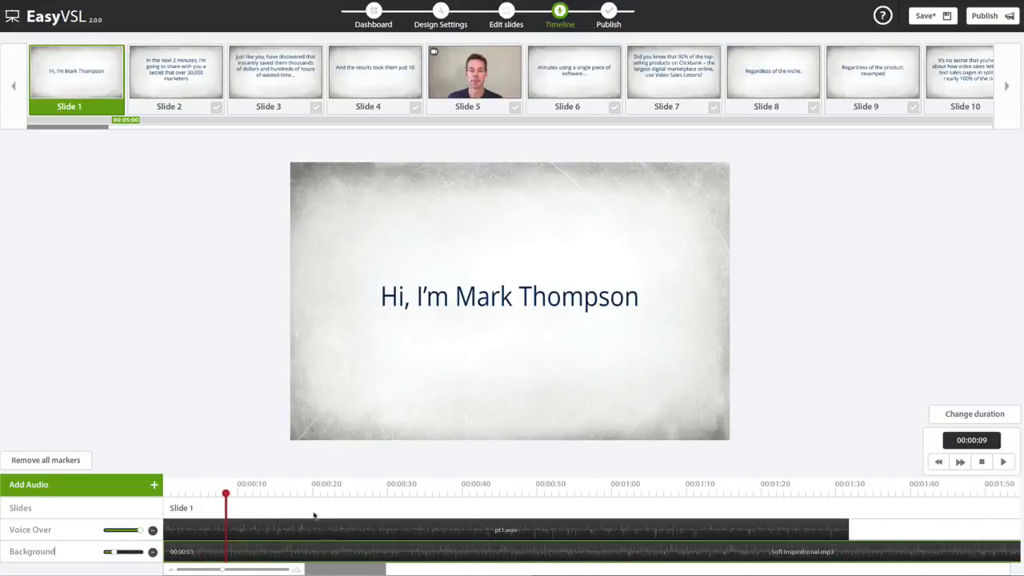
- Place the playhead at the voice-over's end at 00:01:32 and trim about 7 seconds off the end of the Background clip
{"action": "left_click_drag", "start_coordinate": [704, 500], "coordinate": [850, 501]}
{"action": "left_click", "coordinate": [723, 530]}
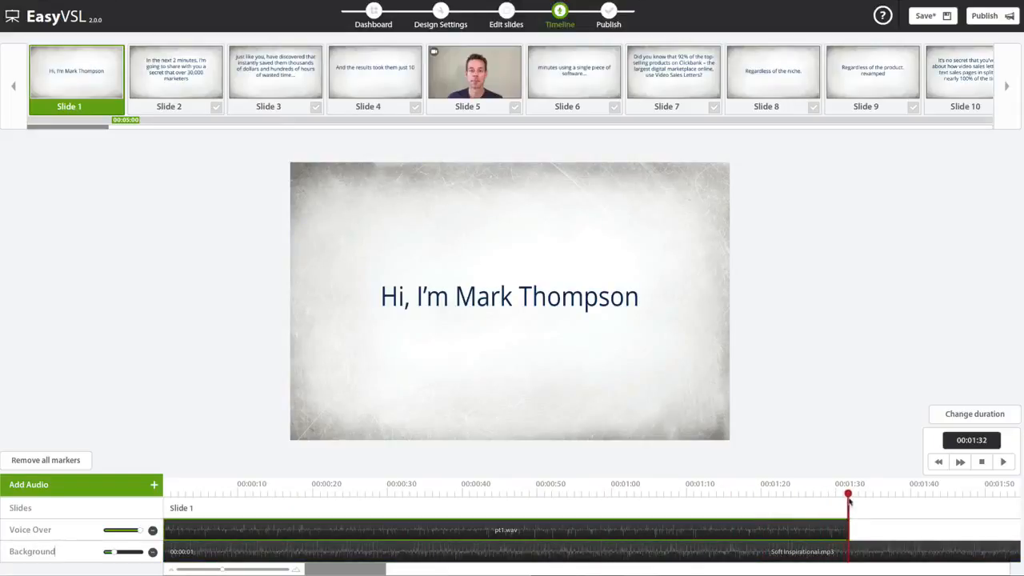
{"action": "left_click", "coordinate": [874, 551]}
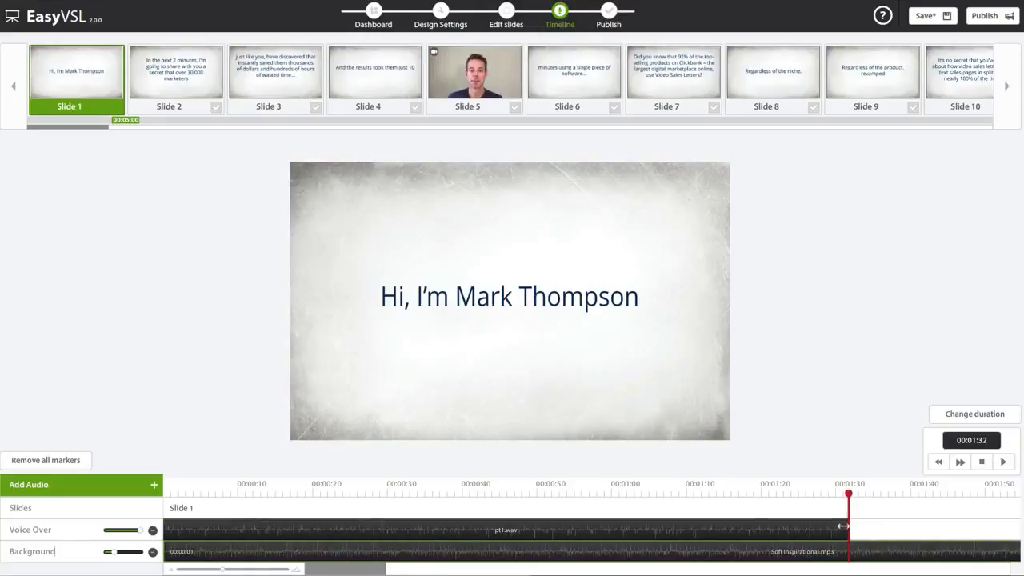
{"action": "left_click_drag", "start_coordinate": [224, 571], "coordinate": [193, 573]}
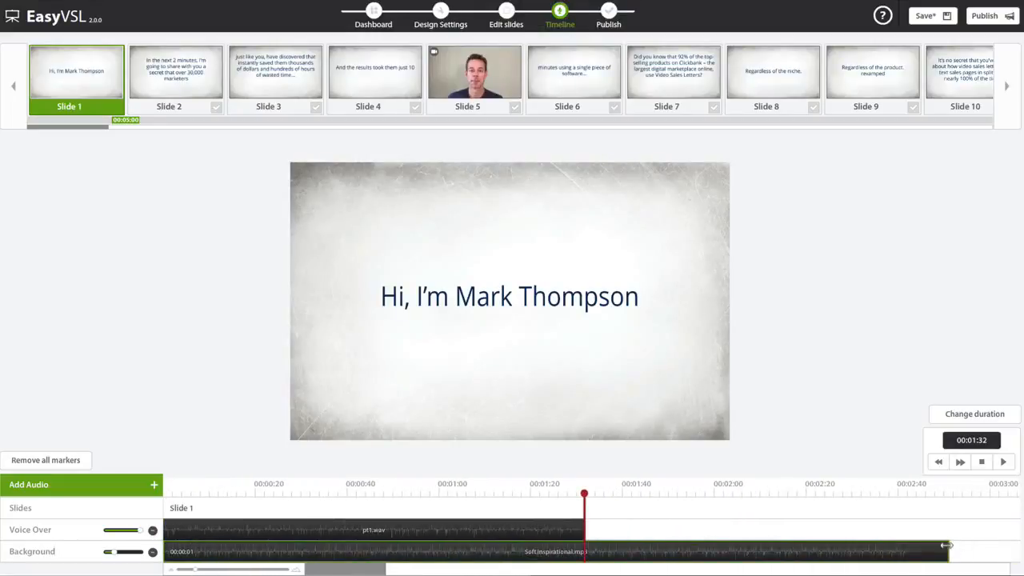
{"action": "left_click_drag", "start_coordinate": [947, 551], "coordinate": [917, 553]}
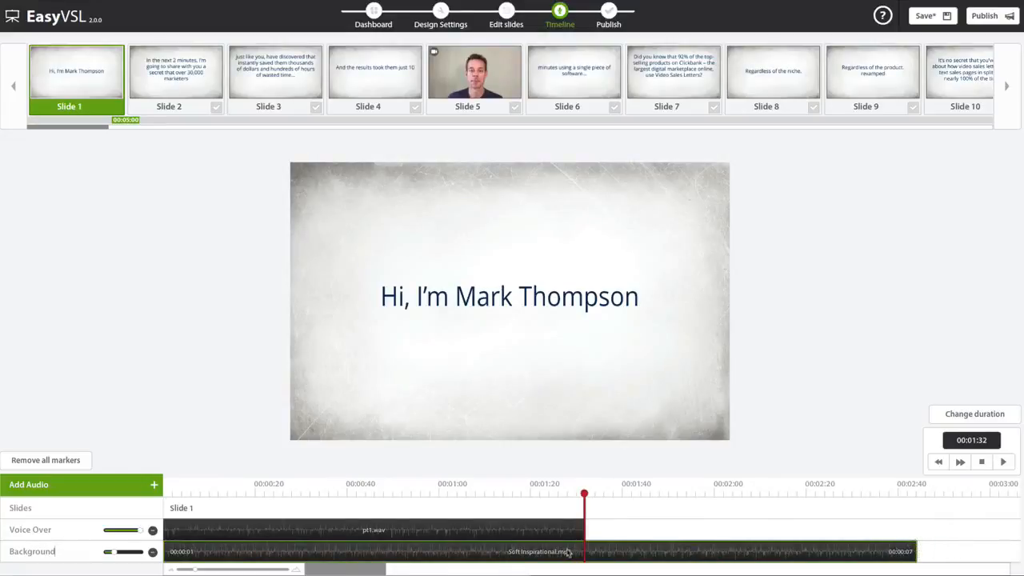
- Split the Background clip at the playhead and remove the portion that runs past the end of the voice-over
{"action": "right_click", "coordinate": [591, 549]}
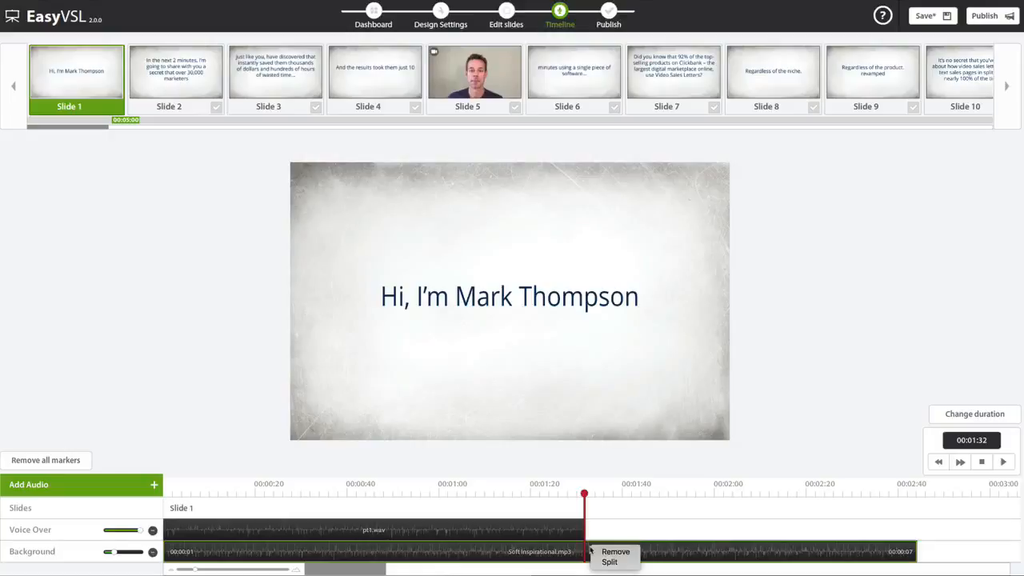
{"action": "left_click", "coordinate": [607, 561]}
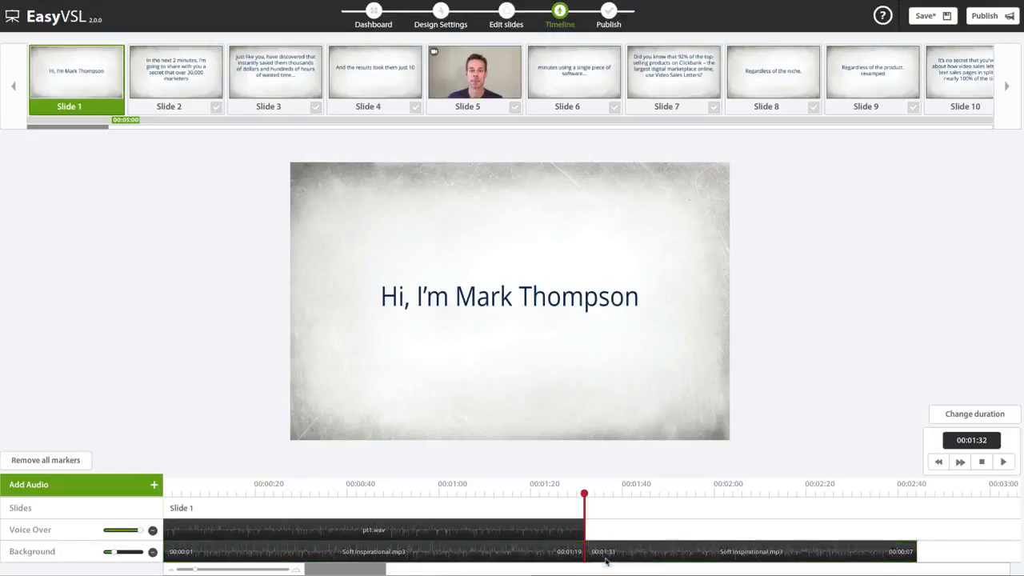
{"action": "left_click_drag", "start_coordinate": [607, 562], "coordinate": [642, 552]}
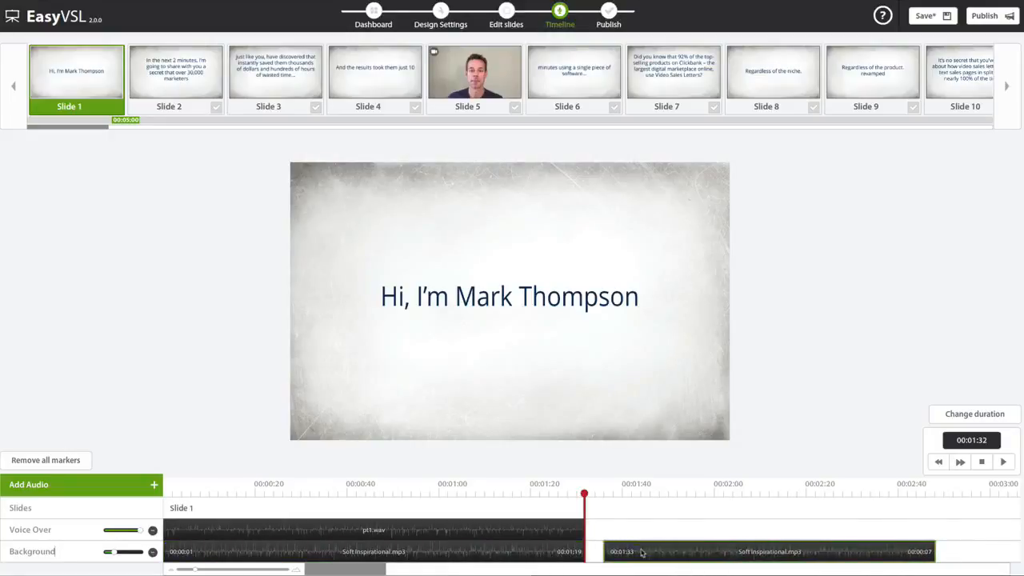
{"action": "right_click", "coordinate": [642, 552]}
{"action": "left_click", "coordinate": [656, 554]}
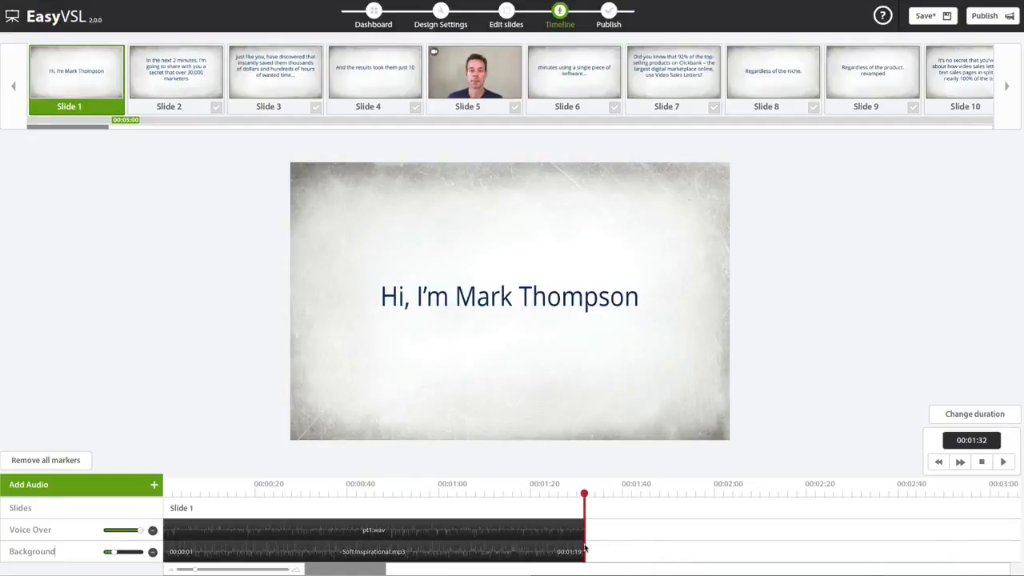
{"action": "left_click_drag", "start_coordinate": [584, 549], "coordinate": [457, 535]}
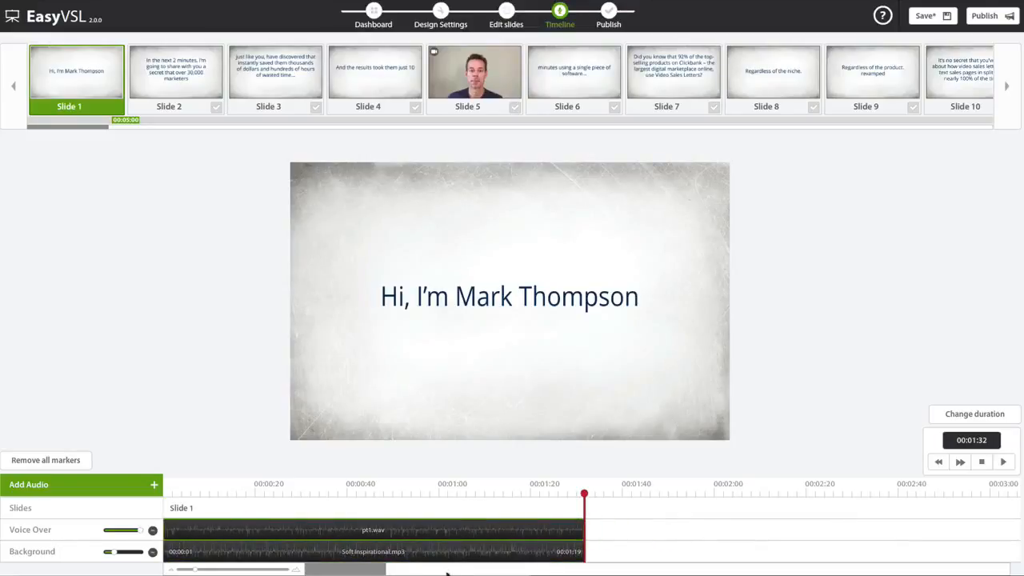
{"action": "left_click_drag", "start_coordinate": [448, 572], "coordinate": [296, 571]}
{"action": "left_click_drag", "start_coordinate": [236, 572], "coordinate": [242, 571]}
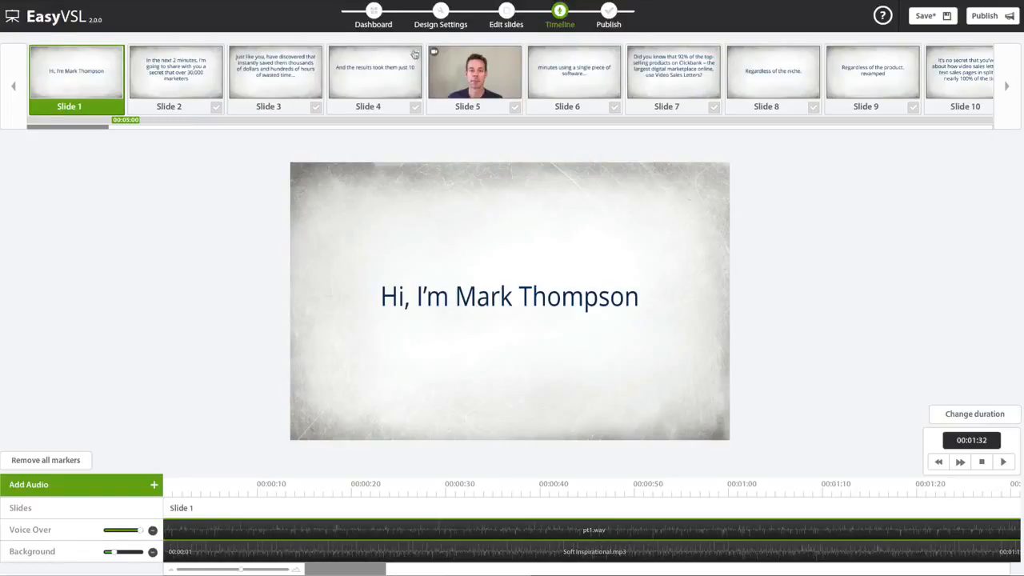
- Delete the video slide, slide 5, in the slide editor and save the presentation
{"action": "left_click", "coordinate": [505, 11]}
{"action": "left_click", "coordinate": [999, 404]}
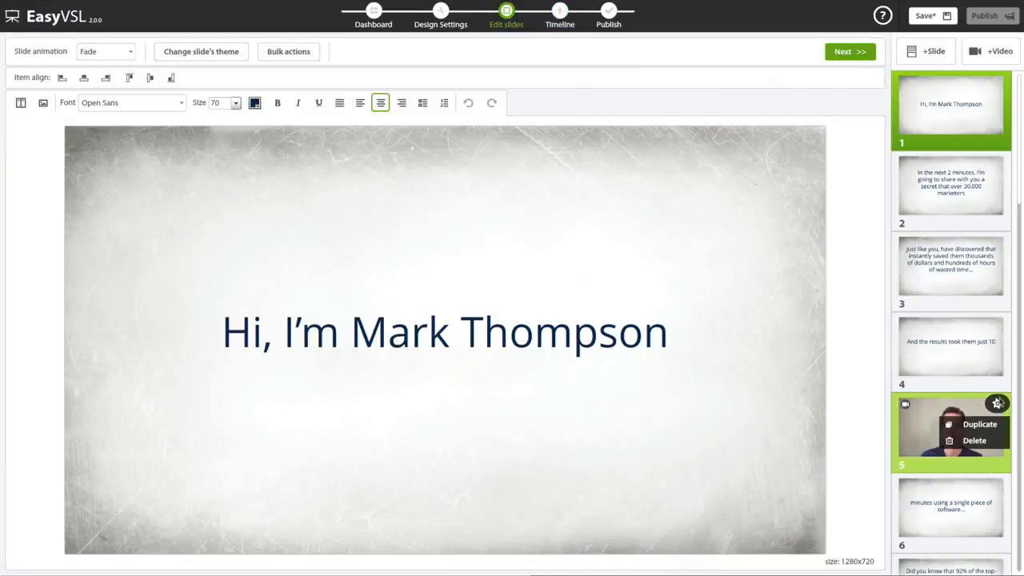
{"action": "left_click", "coordinate": [978, 440]}
{"action": "left_click", "coordinate": [471, 314]}
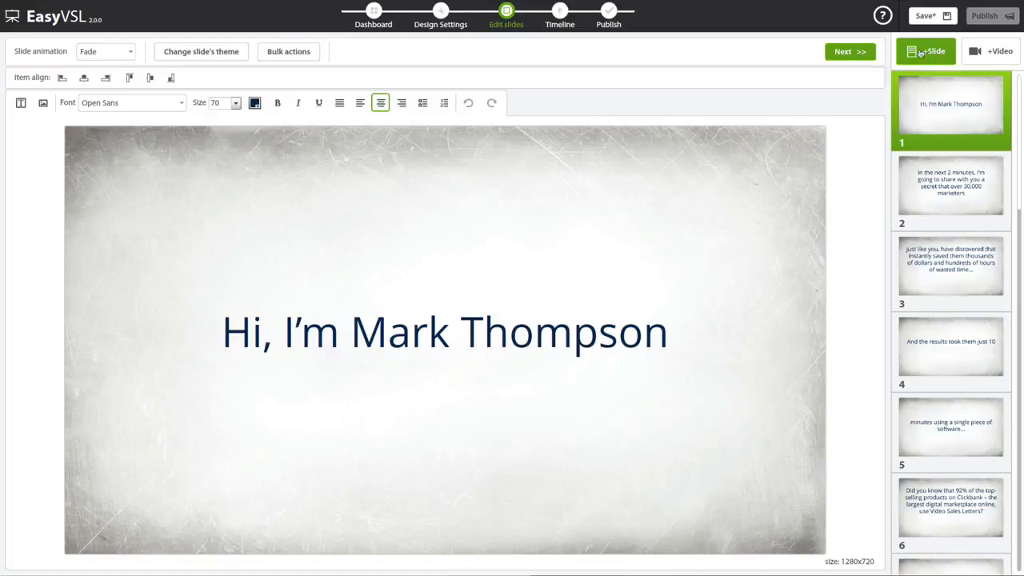
{"action": "left_click", "coordinate": [925, 16]}
- Play the timeline from the start and mark where slides 2 to 5 begin, at about 2, 6, 13 and 16 seconds
{"action": "left_click", "coordinate": [862, 53]}
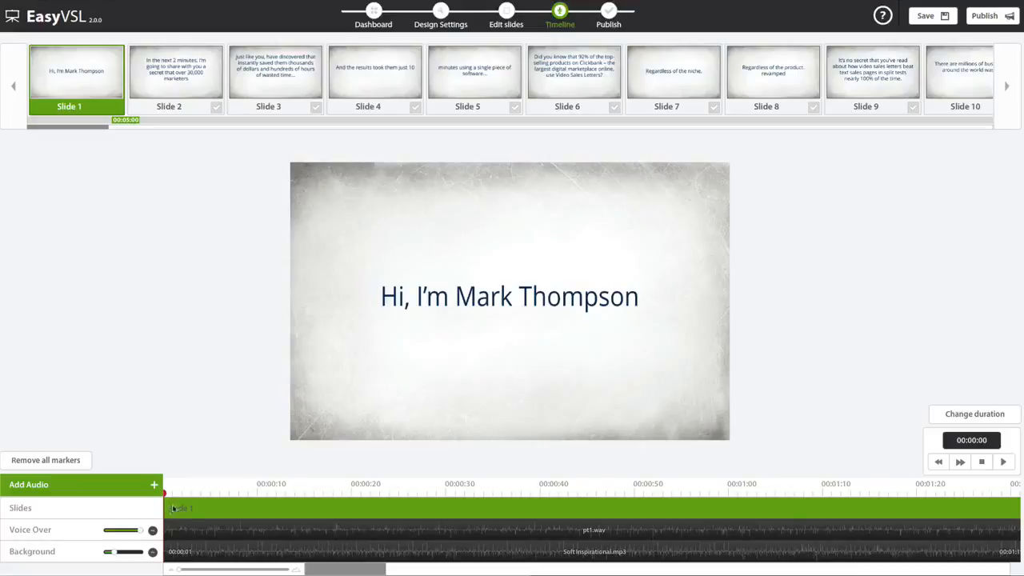
{"action": "left_click", "coordinate": [1004, 462]}
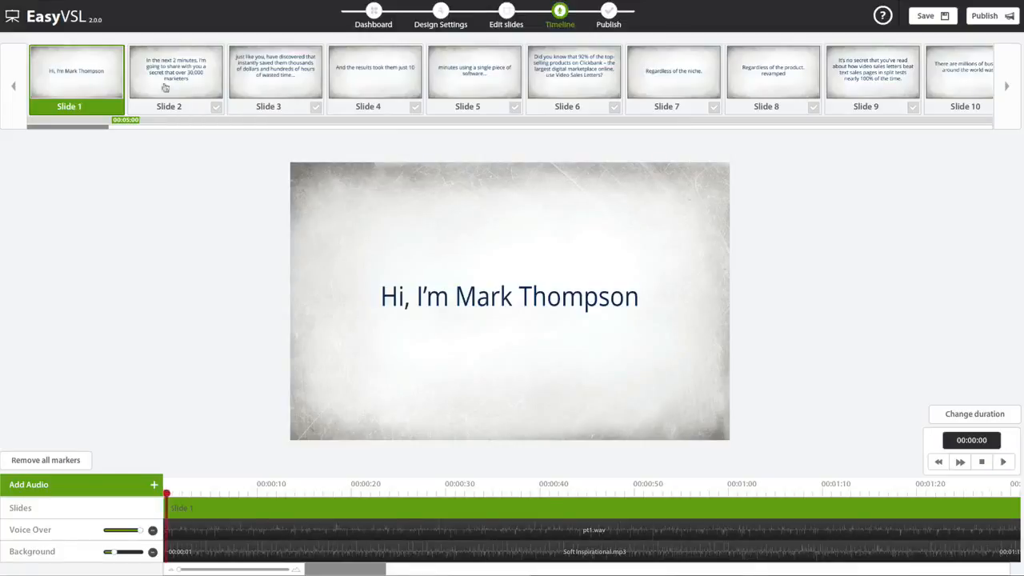
{"action": "left_click", "coordinate": [217, 108]}
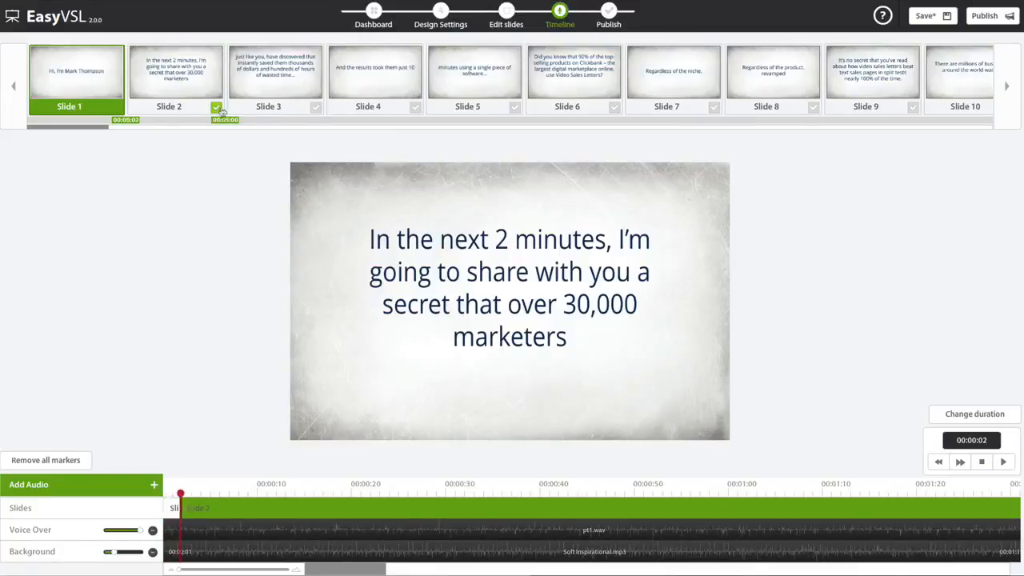
{"action": "left_click", "coordinate": [316, 108]}
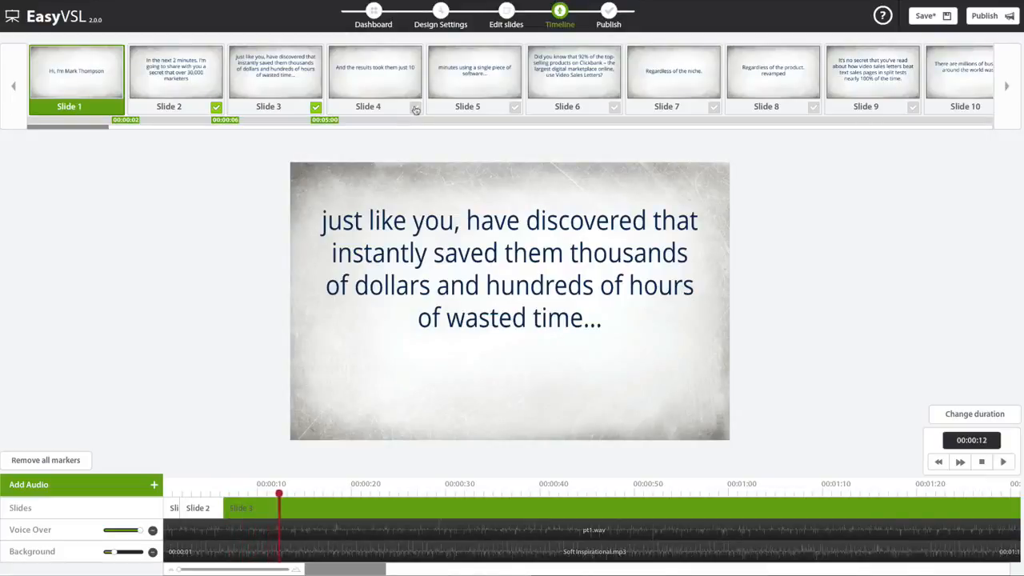
{"action": "left_click", "coordinate": [415, 109]}
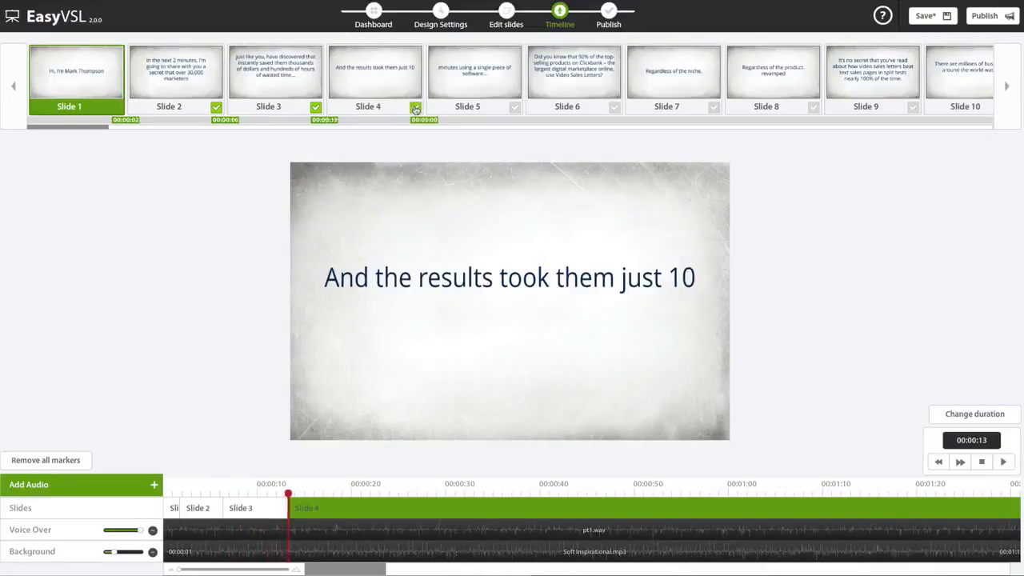
{"action": "left_click", "coordinate": [514, 107]}
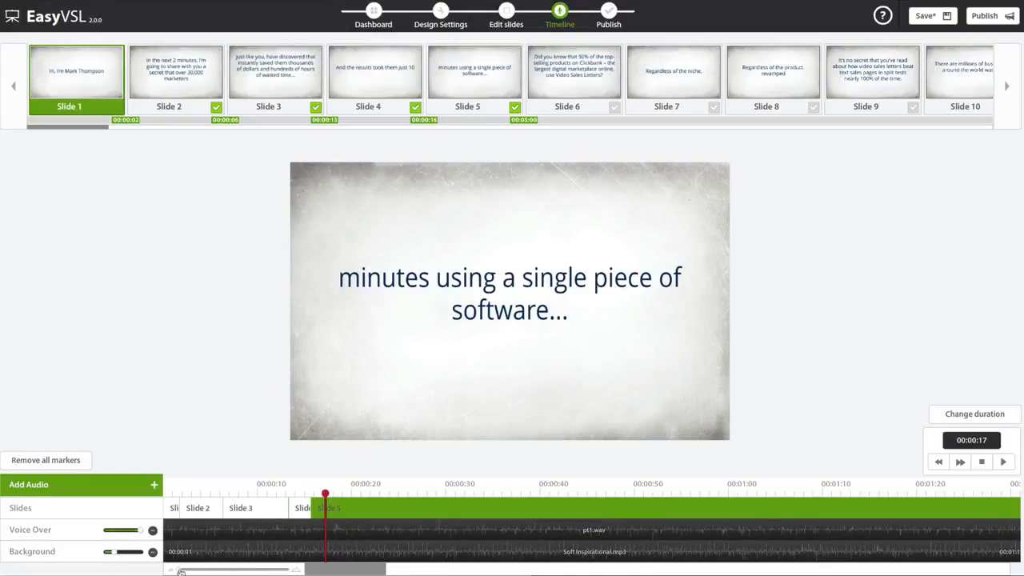
- Fine-tune the slide timing by extending slide 2 to end at 7 seconds and shifting the boundary between slides 3 and 4 slightly earlier
{"action": "left_click_drag", "start_coordinate": [181, 571], "coordinate": [296, 571]}
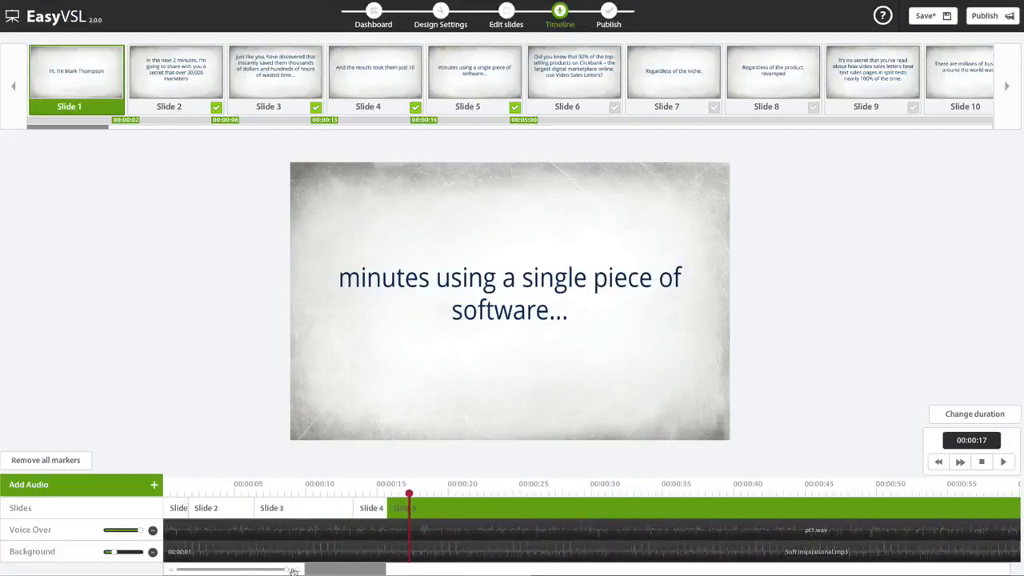
{"action": "left_click", "coordinate": [366, 512]}
{"action": "left_click", "coordinate": [412, 512]}
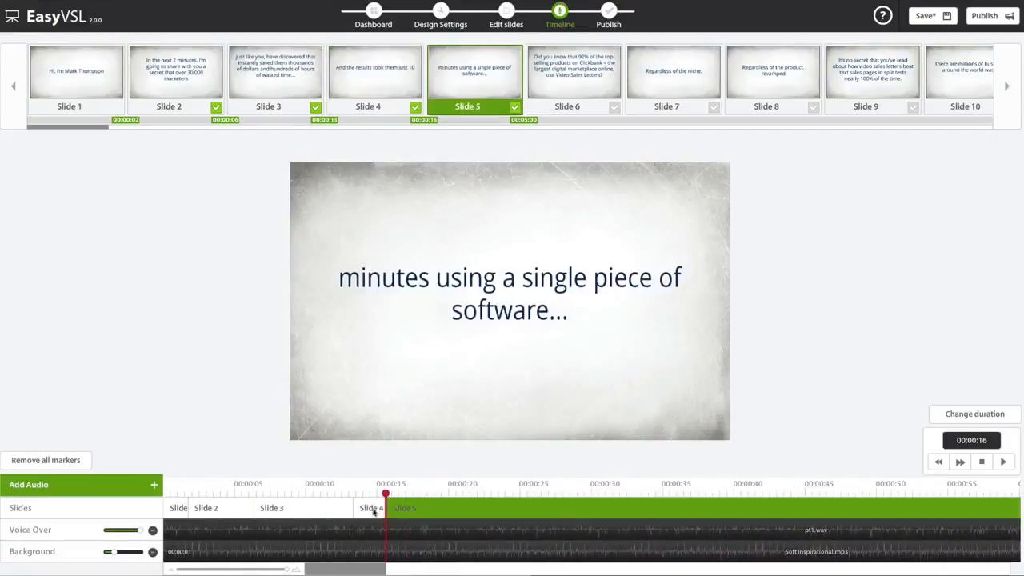
{"action": "left_click", "coordinate": [373, 512]}
{"action": "left_click", "coordinate": [297, 512]}
{"action": "left_click", "coordinate": [231, 509]}
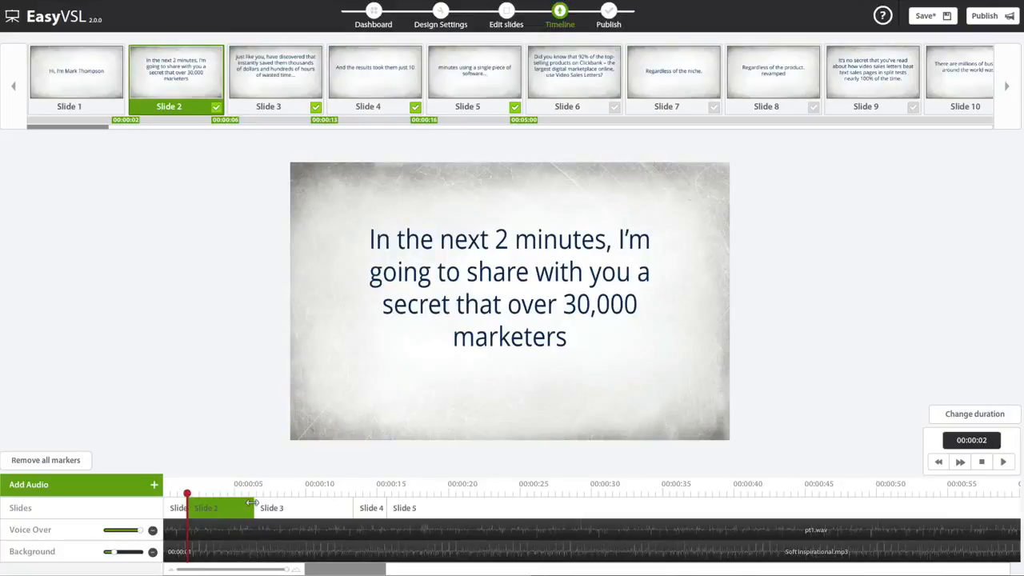
{"action": "mouse_move", "coordinate": [252, 503]}
{"action": "left_mouse_down"}
{"action": "mouse_move", "coordinate": [268, 503]}
{"action": "mouse_move", "coordinate": [256, 503]}
{"action": "left_mouse_up"}
{"action": "left_click_drag", "start_coordinate": [351, 502], "coordinate": [350, 504]}
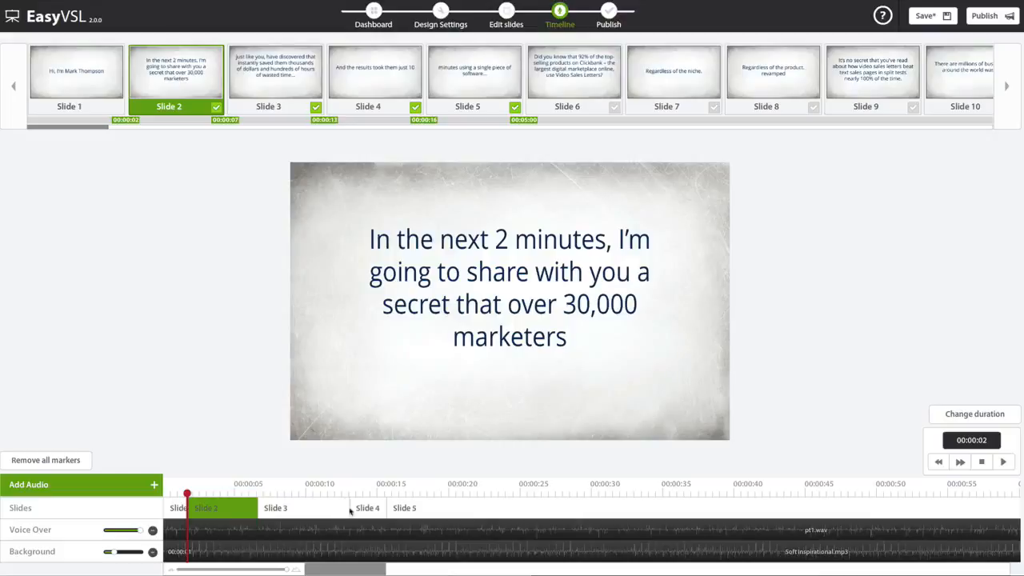
- Play the timeline from the beginning to check the slide timing against the voice-over, and save the presentation
{"action": "left_click_drag", "start_coordinate": [187, 494], "coordinate": [164, 495]}
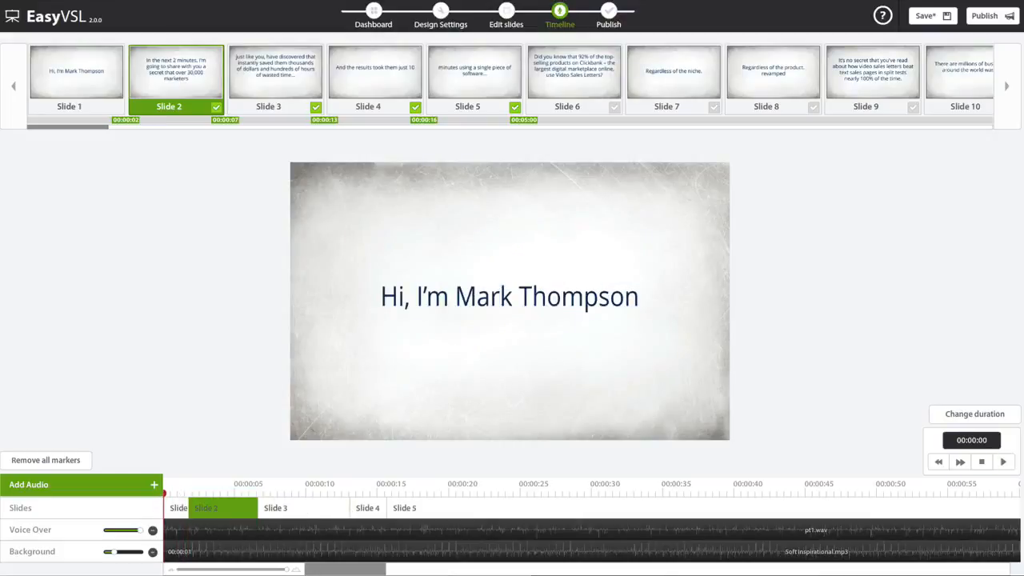
{"action": "left_click", "coordinate": [1003, 462]}
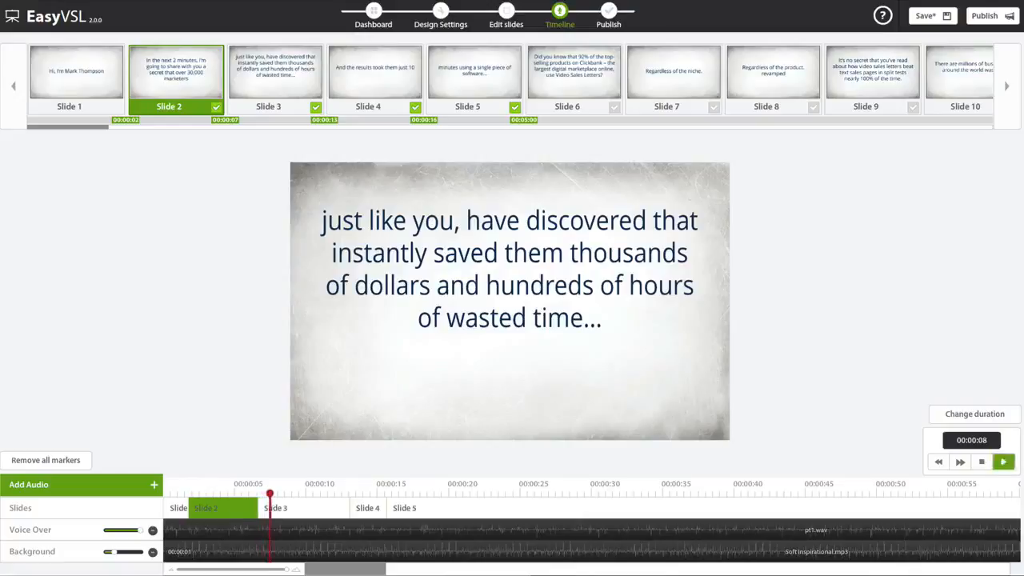
{"action": "left_click", "coordinate": [1003, 461]}
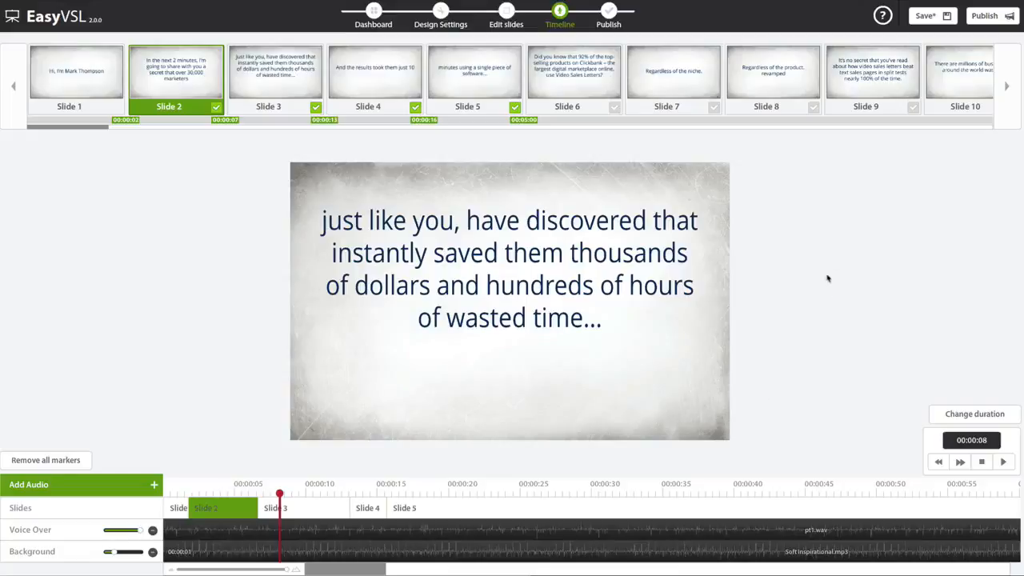
{"action": "left_click", "coordinate": [928, 16]}
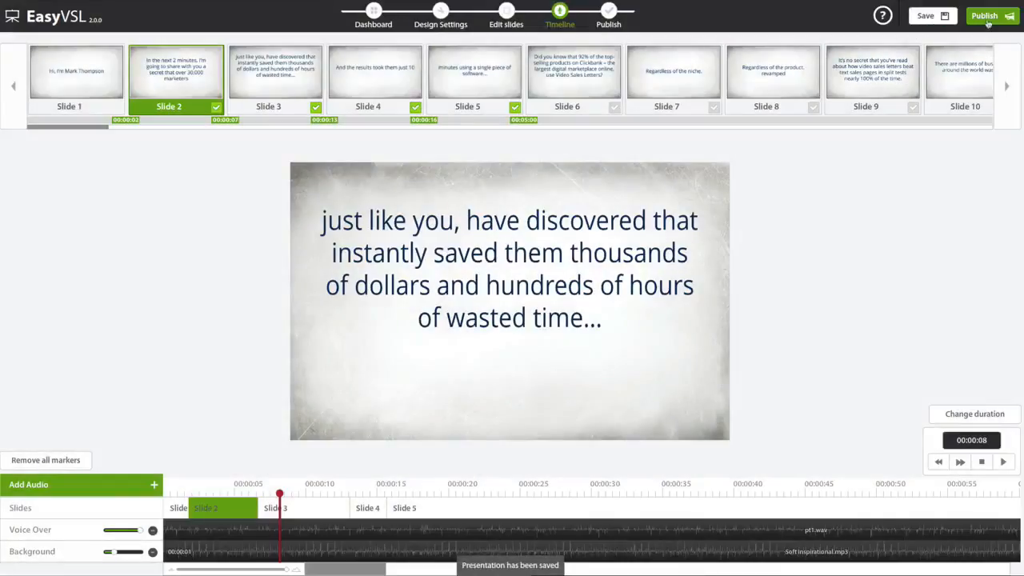
- Look through the publish settings' metadata and quality options, raise the video quality almost to the maximum, and cancel without publishing
{"action": "left_click", "coordinate": [986, 17]}
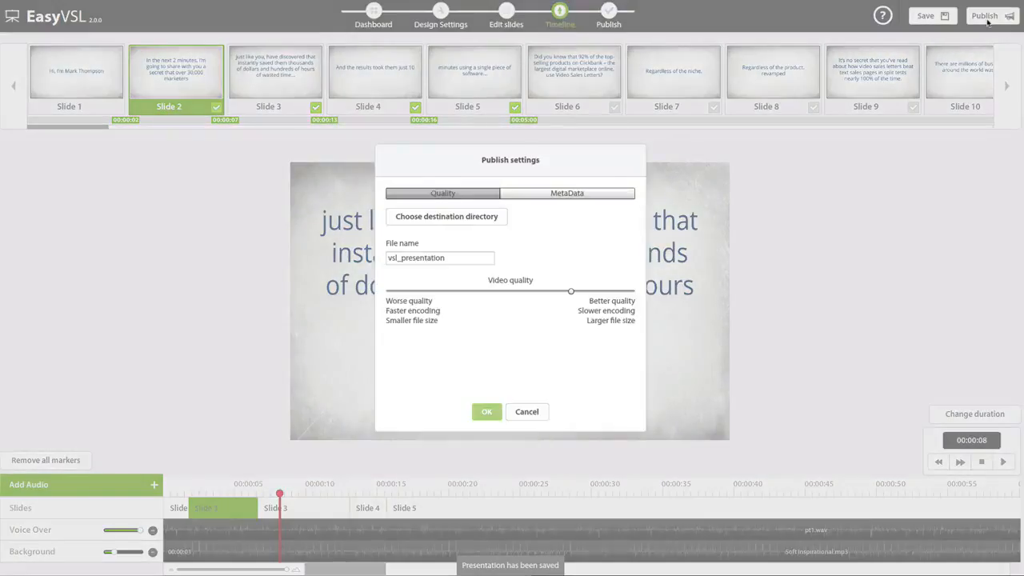
{"action": "left_click", "coordinate": [573, 193]}
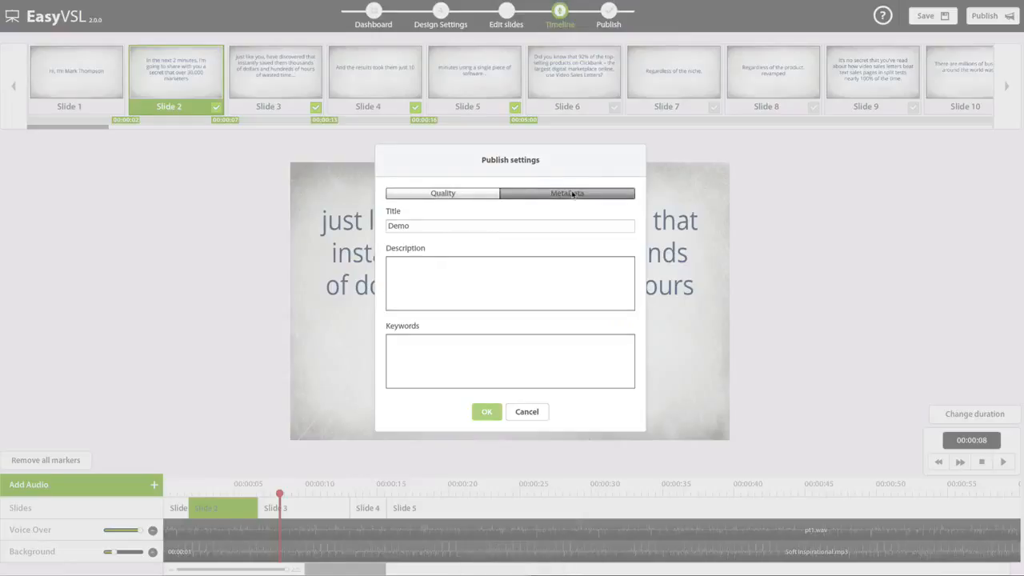
{"action": "left_click", "coordinate": [446, 194]}
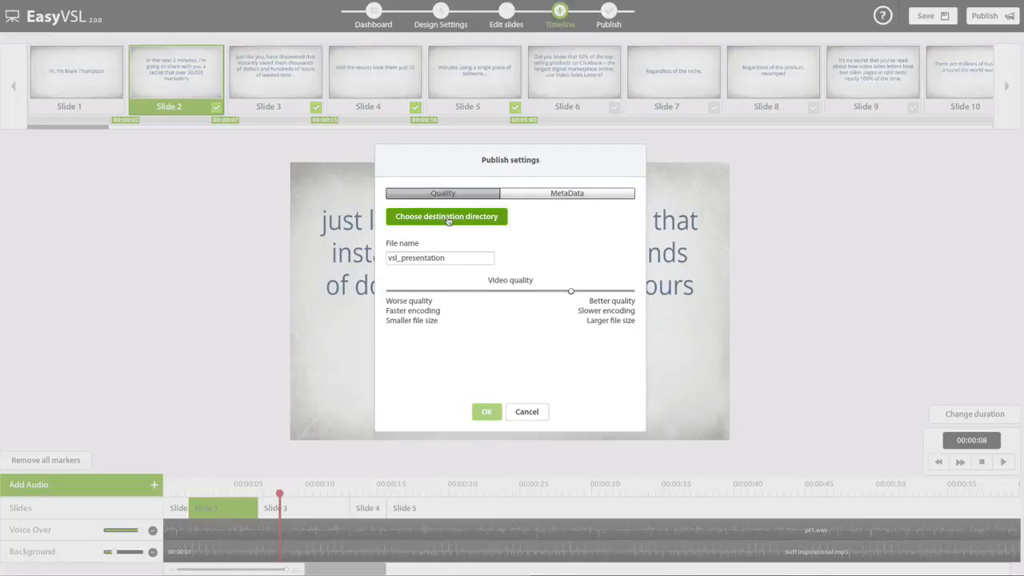
{"action": "left_click_drag", "start_coordinate": [571, 292], "coordinate": [630, 293]}
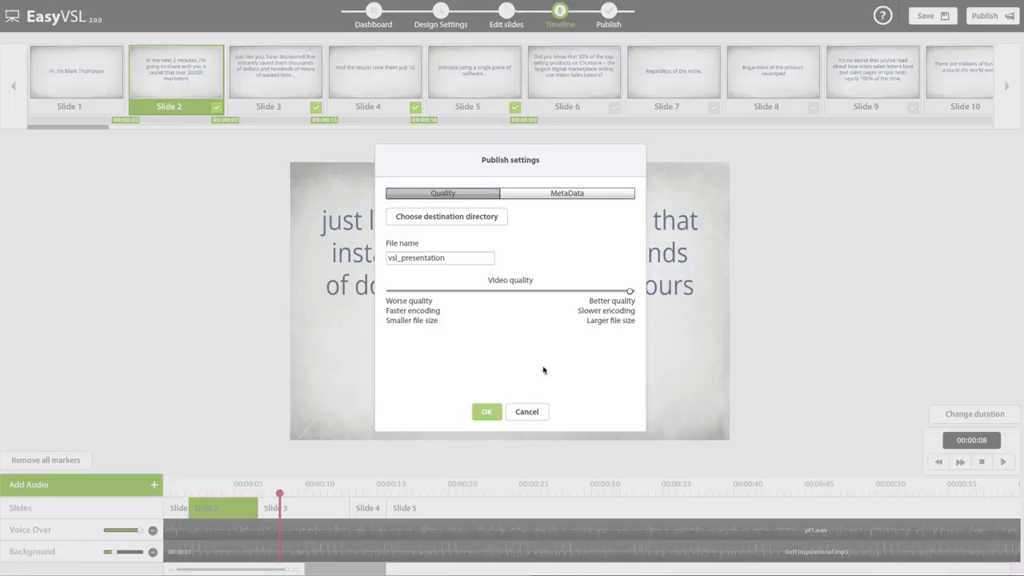
{"action": "left_click", "coordinate": [528, 411]}
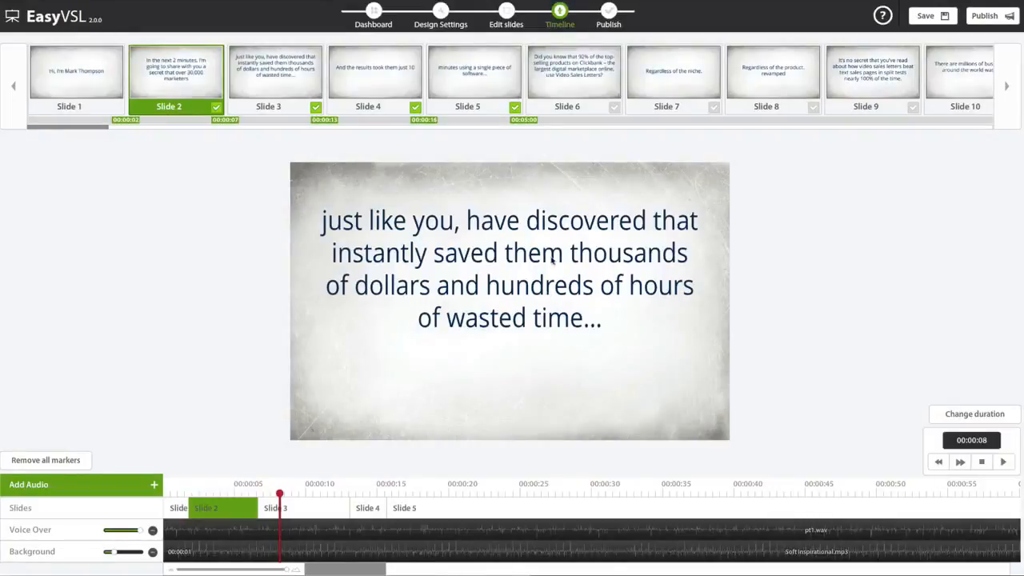
- Return to the dashboard of saved presentations
{"action": "left_click", "coordinate": [373, 14]}
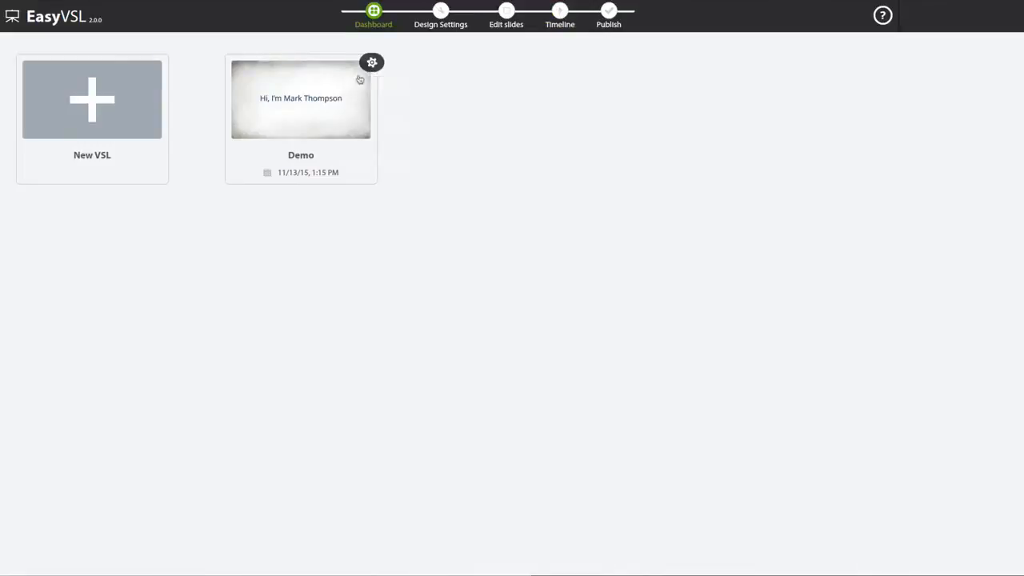
- Translate the Demo presentation from English to Polish as a separate copy
{"action": "left_click", "coordinate": [372, 63]}
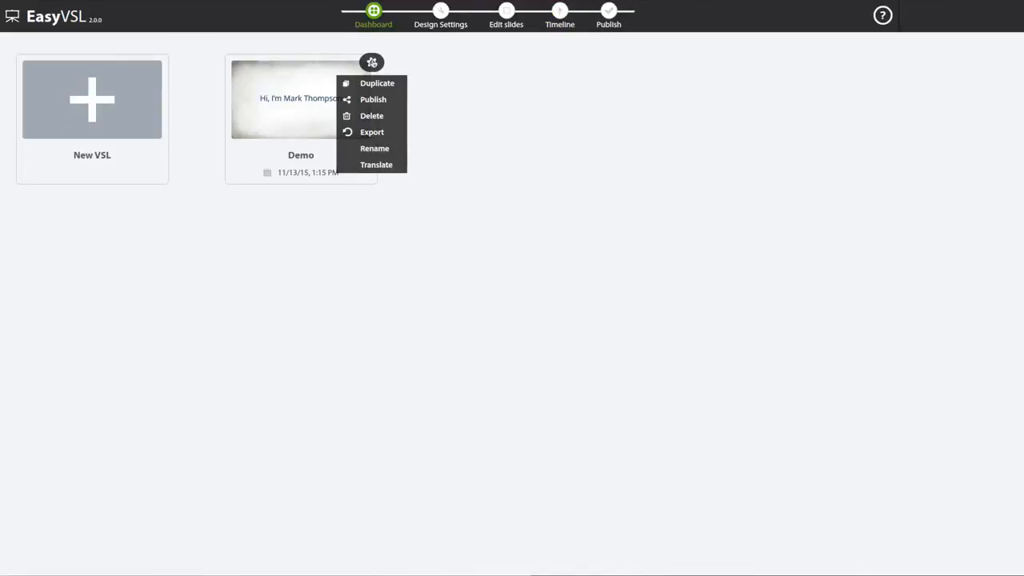
{"action": "left_click", "coordinate": [376, 165]}
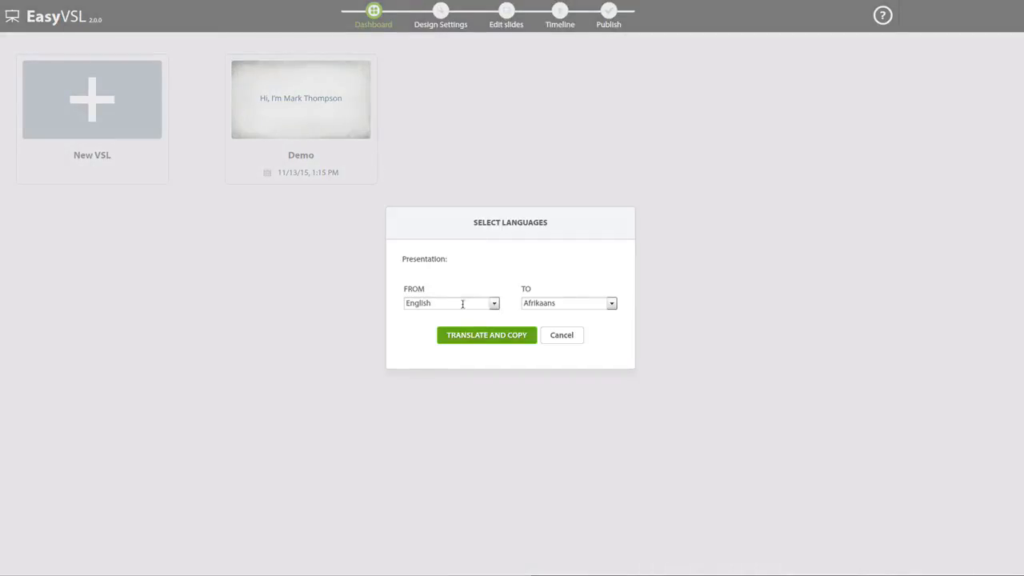
{"action": "left_click", "coordinate": [611, 303]}
{"action": "scroll", "coordinate": [568, 340], "scroll_direction": "down", "scroll_amount": 10}
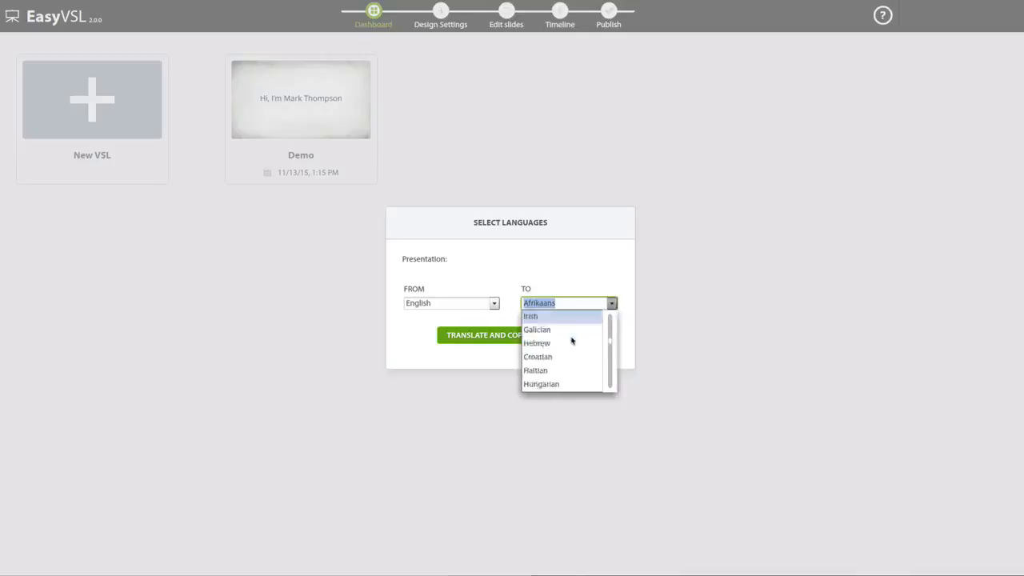
{"action": "scroll", "coordinate": [557, 343], "scroll_direction": "down", "scroll_amount": 3}
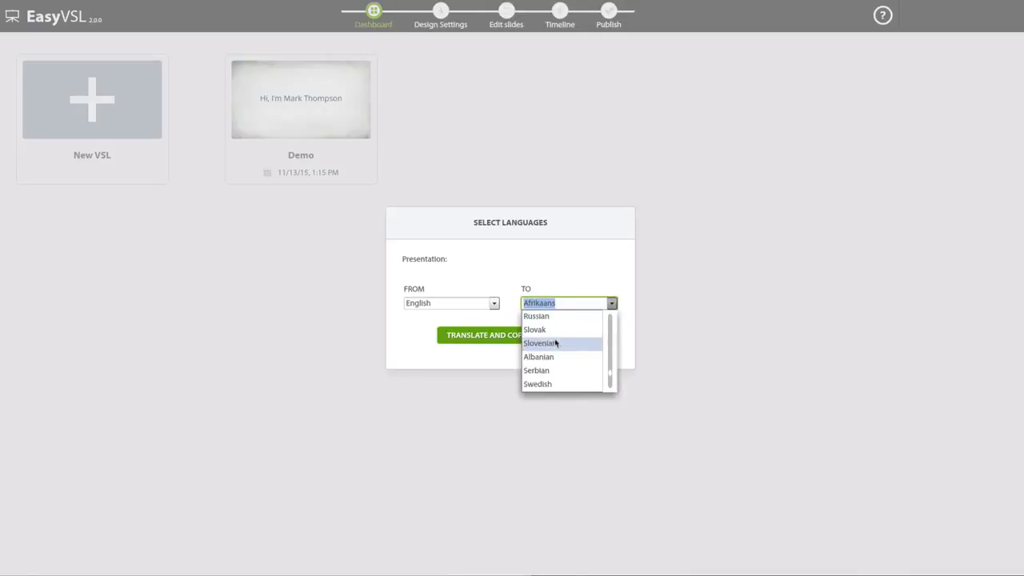
{"action": "scroll", "coordinate": [556, 343], "scroll_direction": "up", "scroll_amount": 2}
{"action": "left_click", "coordinate": [548, 370]}
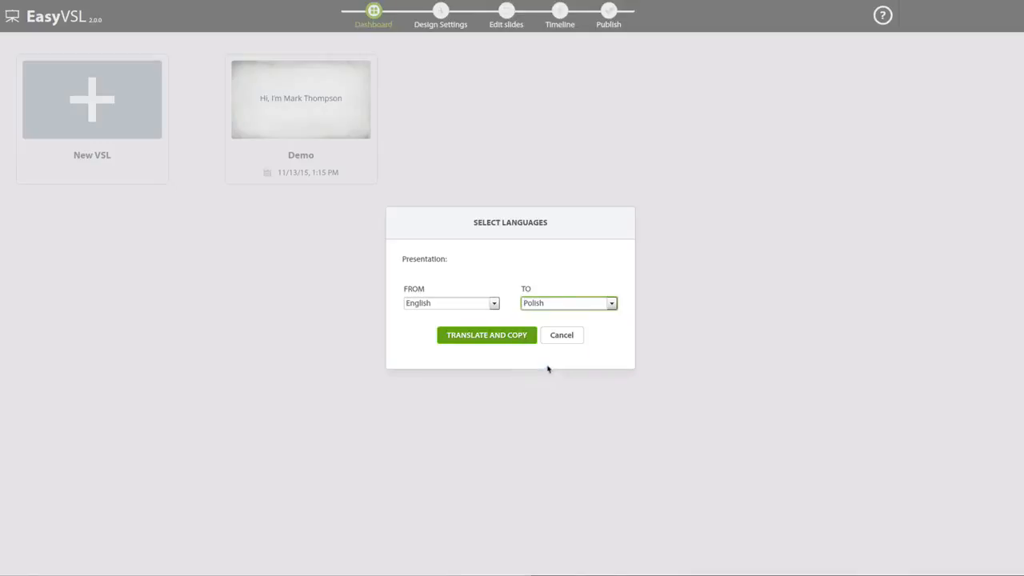
{"action": "left_click", "coordinate": [503, 336]}
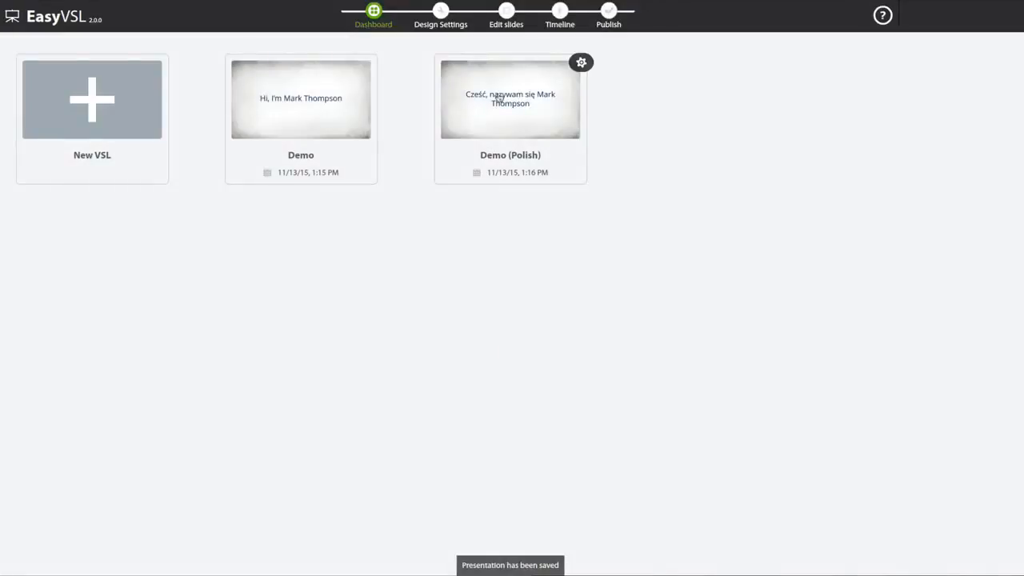
- Open the Polish copy, look through its first three translated slides, and return to the dashboard
{"action": "left_click", "coordinate": [499, 98]}
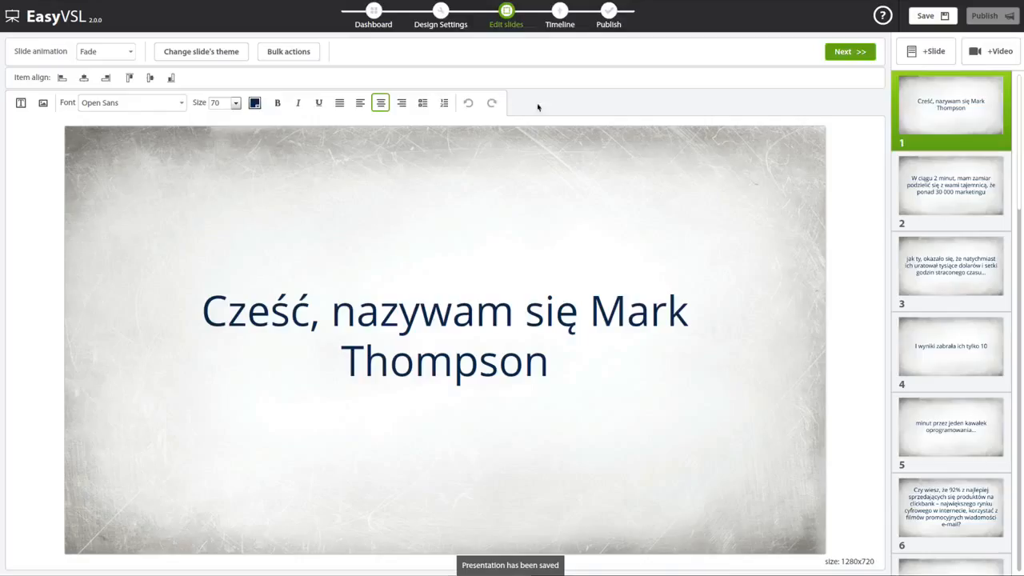
{"action": "left_click", "coordinate": [940, 190]}
{"action": "left_click", "coordinate": [942, 249]}
{"action": "left_click", "coordinate": [944, 192]}
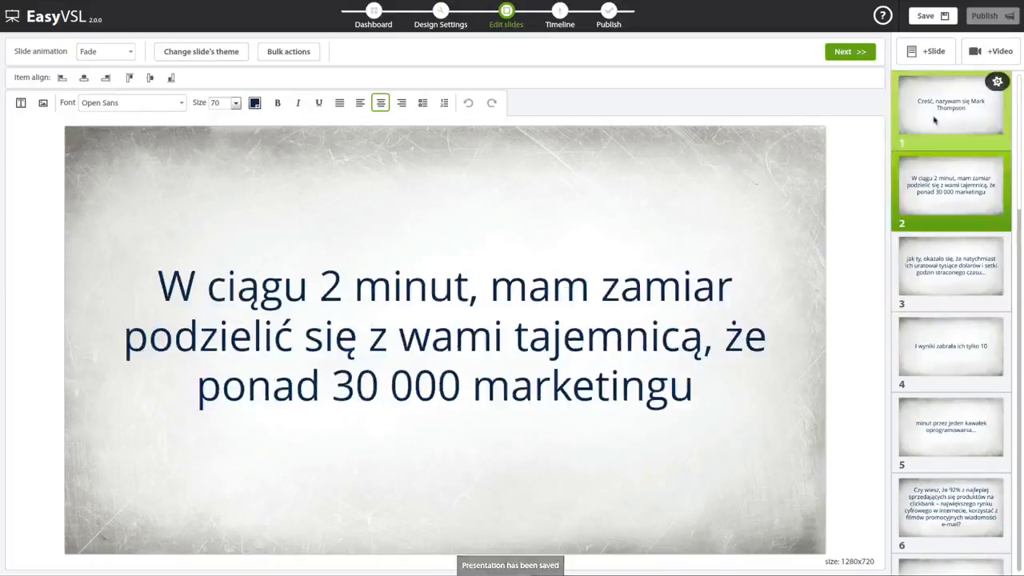
{"action": "left_click", "coordinate": [933, 120]}
{"action": "left_click", "coordinate": [370, 12]}
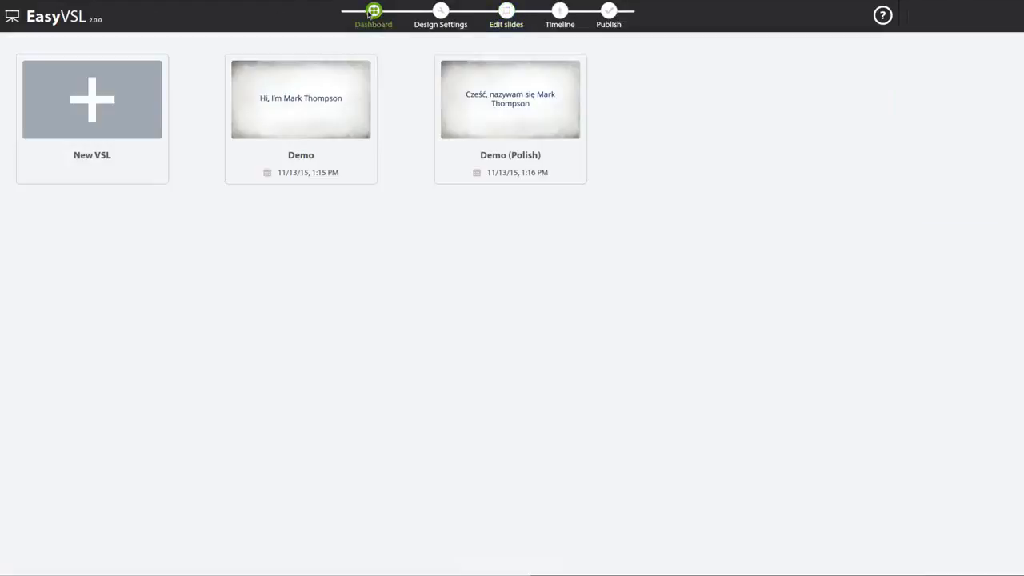
- Show the available actions for the original Demo presentation
{"action": "mouse_move", "coordinate": [327, 133]}
{"action": "left_click", "coordinate": [371, 62]}
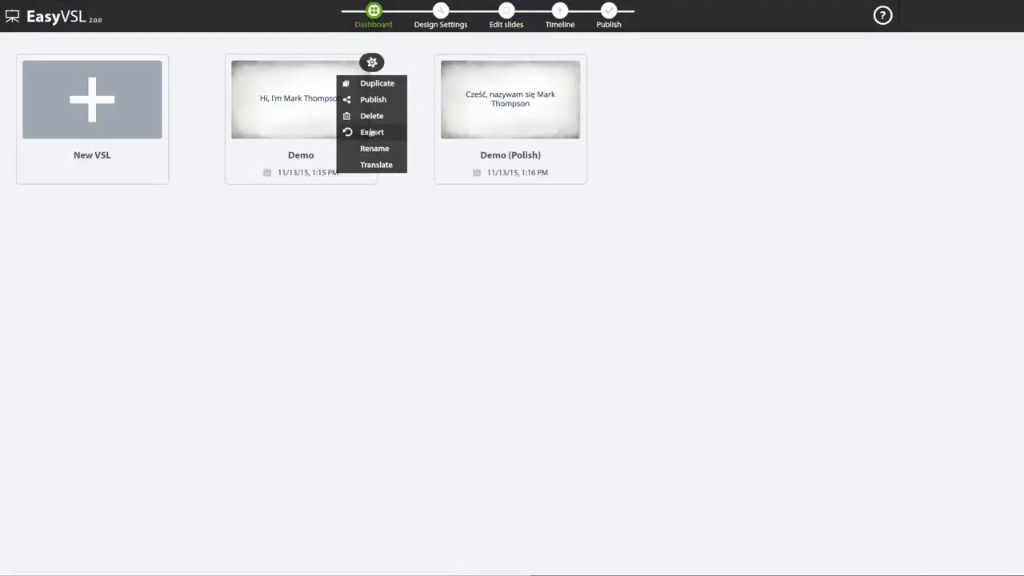